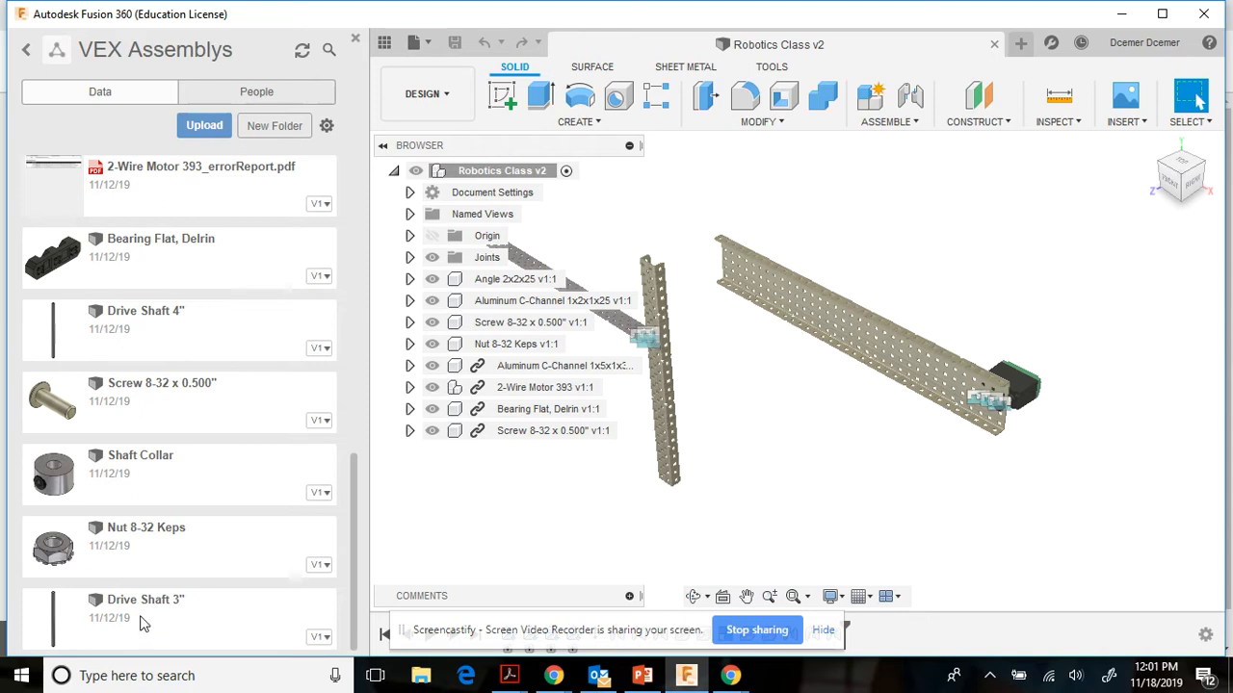
- Insert the Drive Shaft 3" and place it beside the motor, moving it about 474 mm in X, -261 mm in Z and -25 mm in X
drag(146, 618, 814, 389)
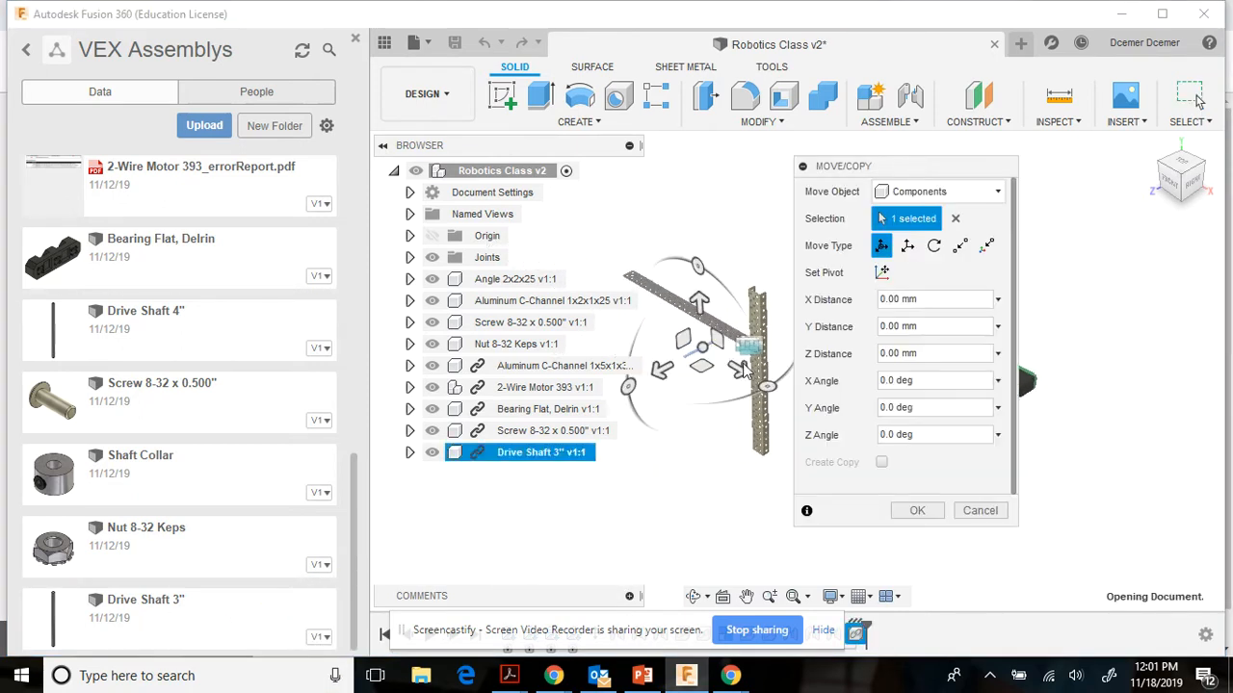
drag(737, 367, 1012, 462)
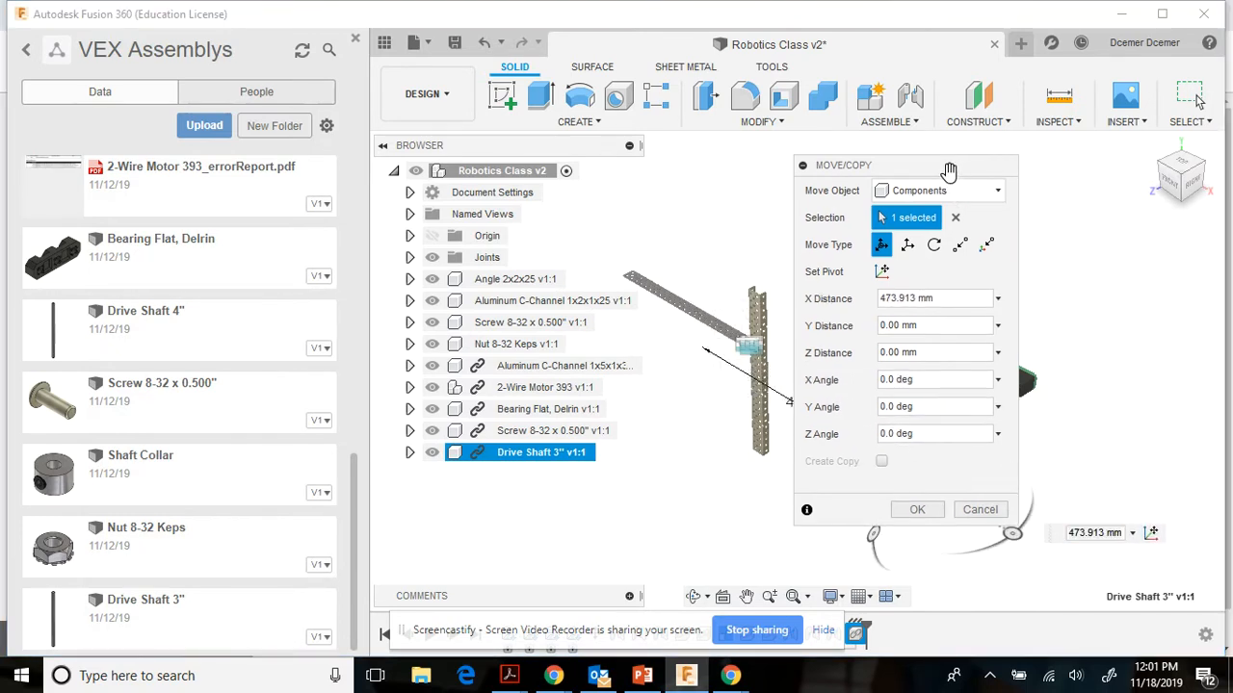
drag(949, 171, 596, 175)
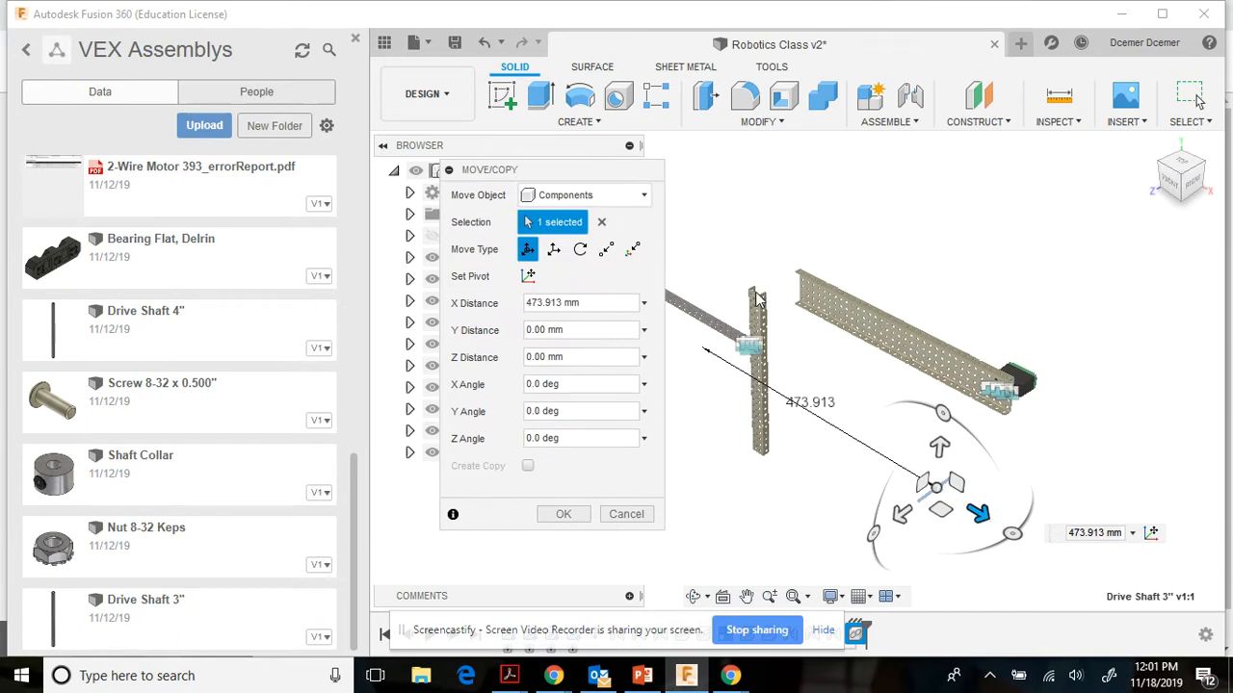
drag(901, 514, 1024, 418)
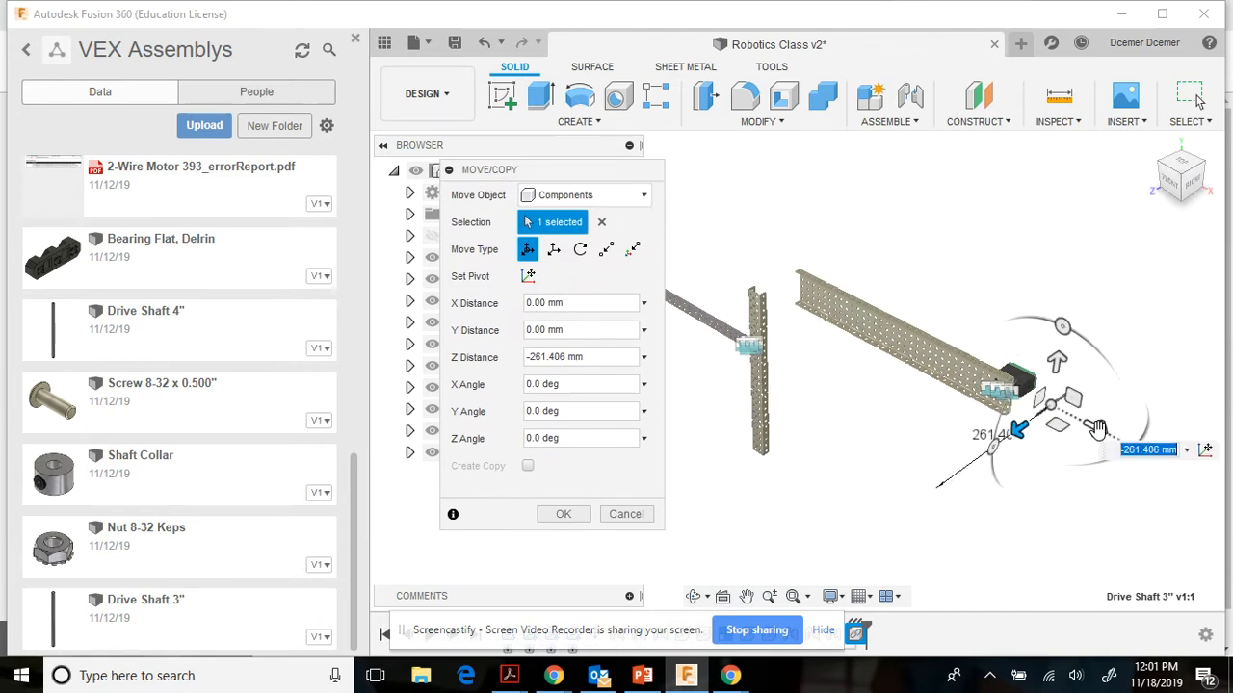
drag(1096, 428, 1079, 421)
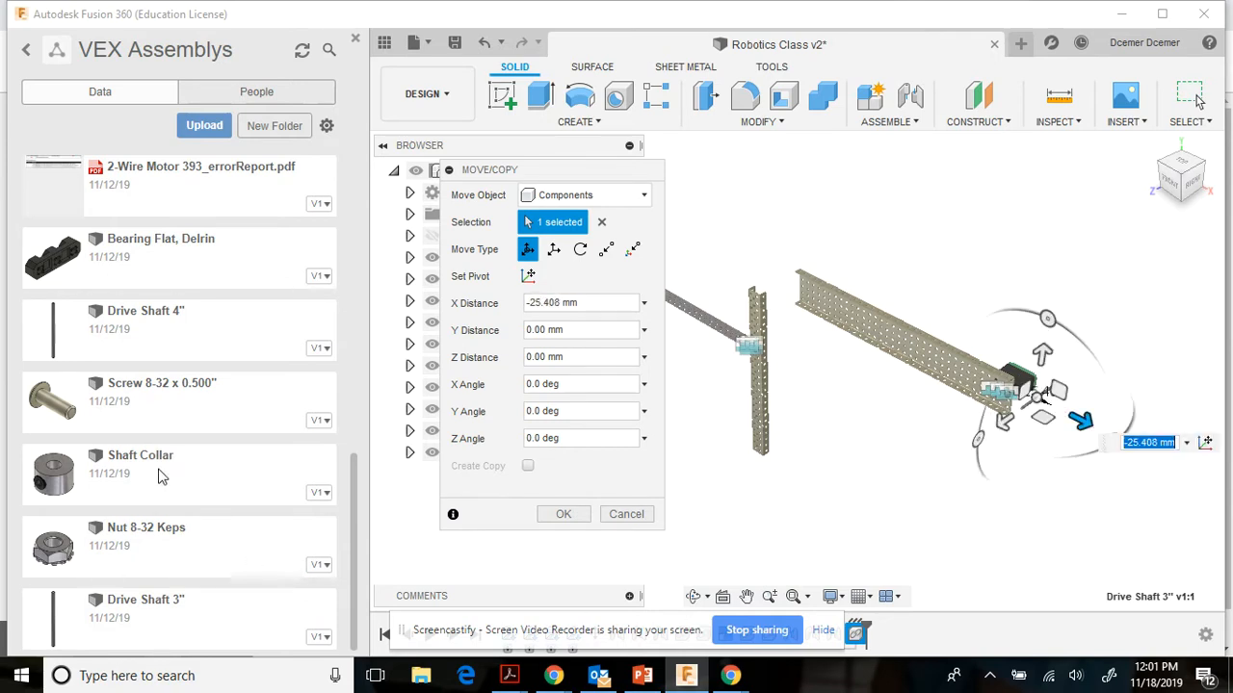
key(Return)
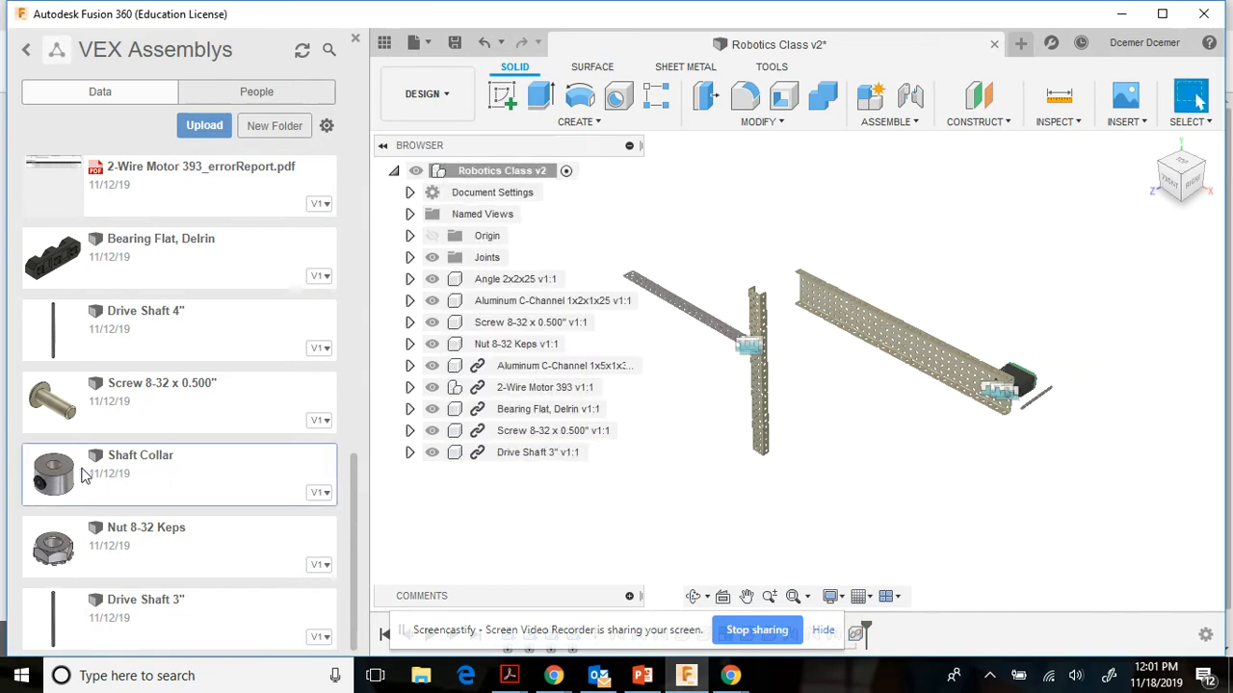
- Insert the Shaft Collar and move it close to the motor end of the wide C-channel, ending with about 36 mm along X
drag(123, 478, 861, 377)
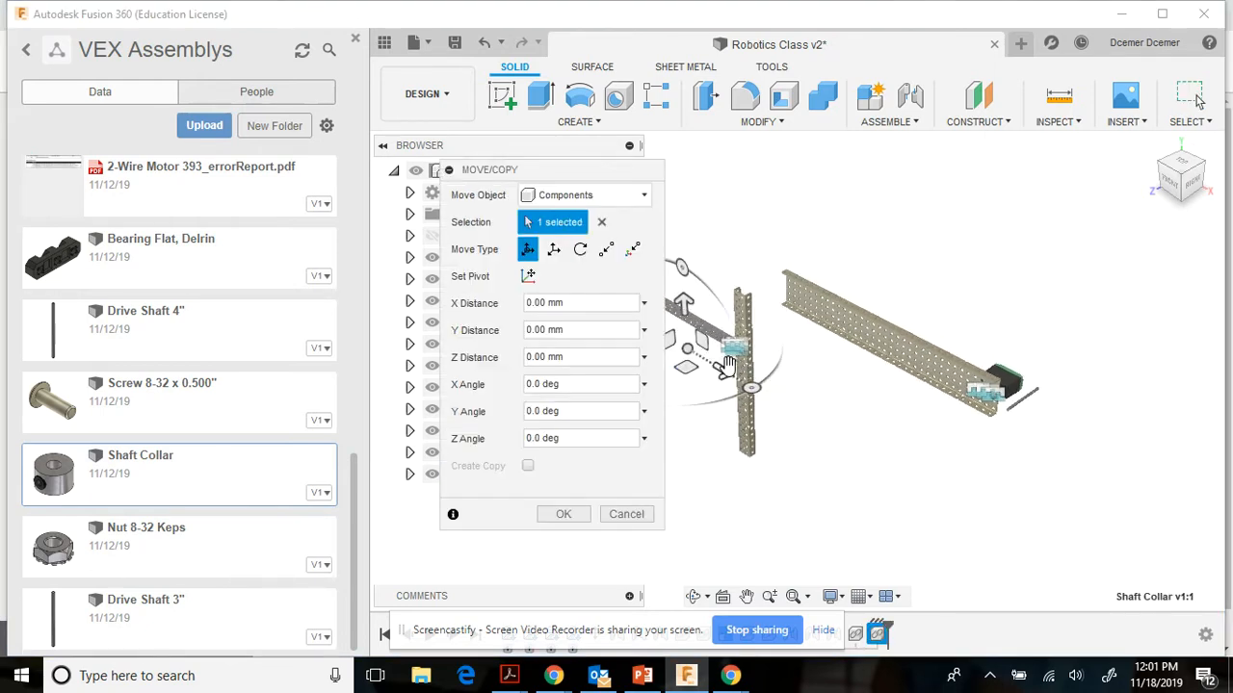
drag(728, 371, 941, 454)
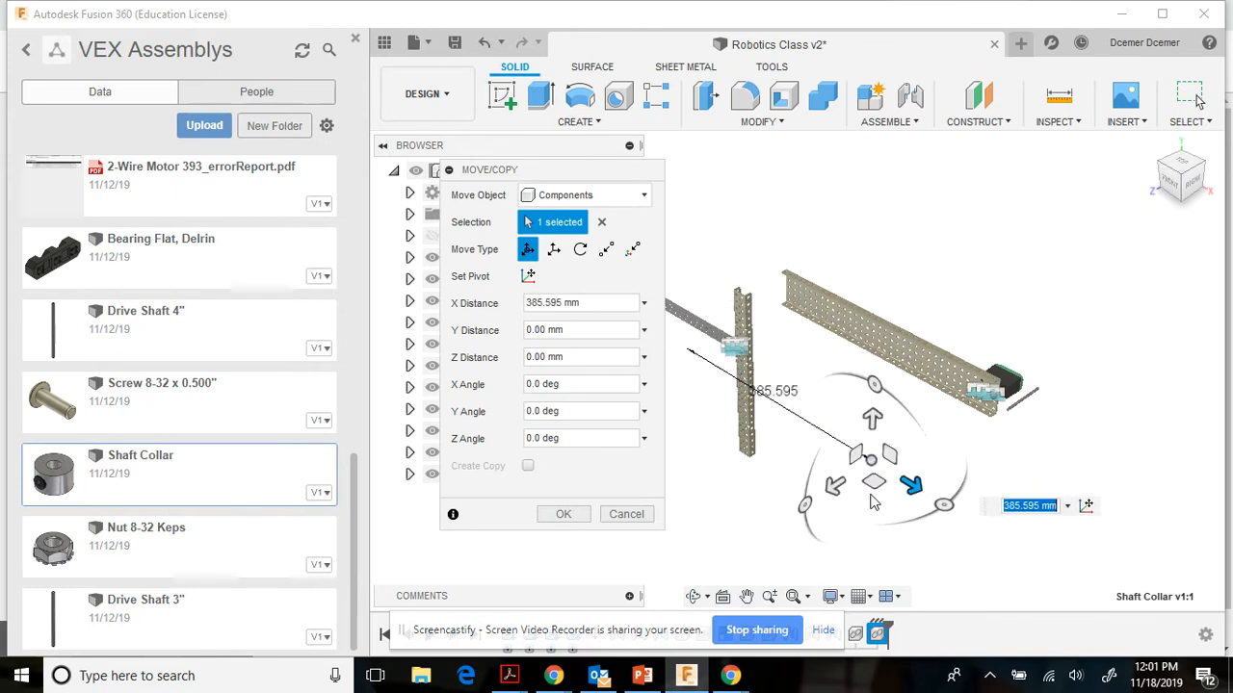
drag(833, 486, 1018, 443)
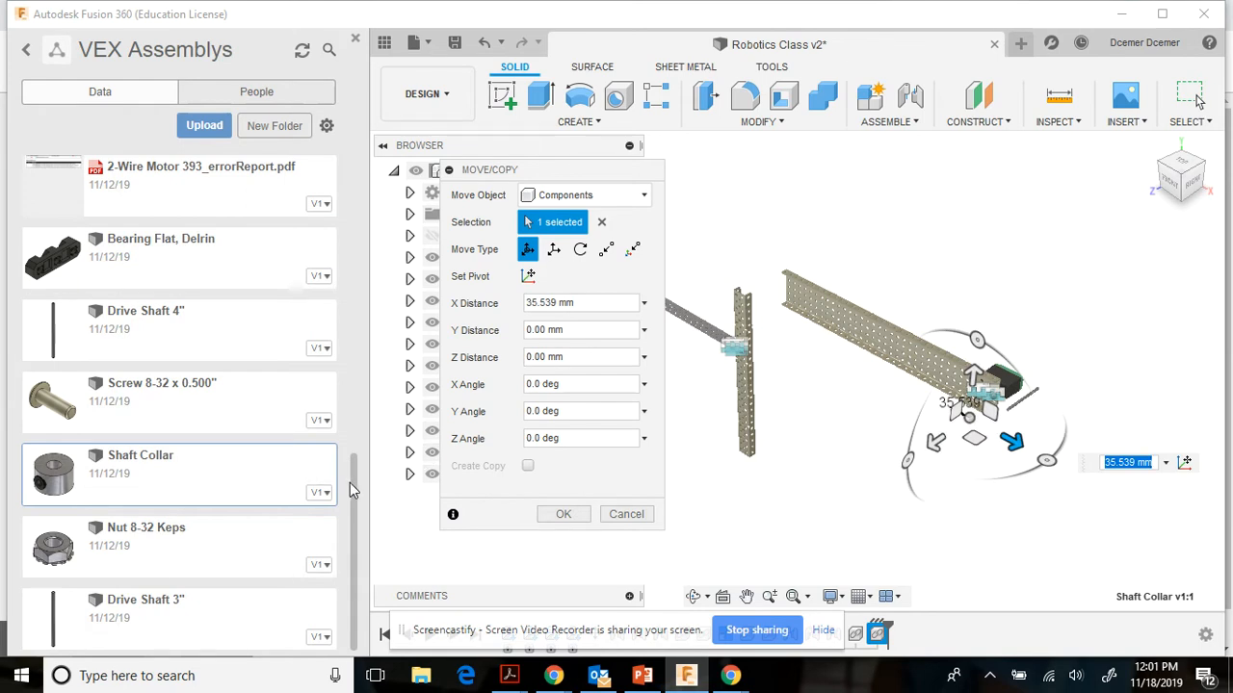
drag(352, 485, 351, 297)
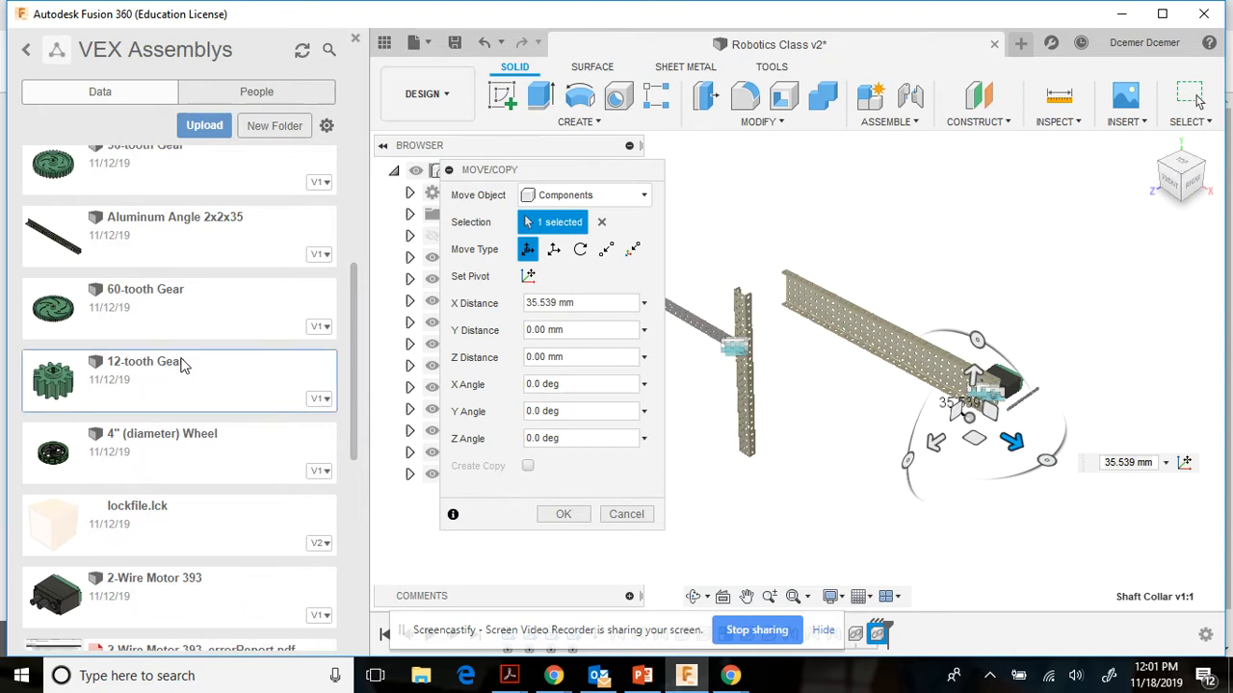
click(568, 514)
- Insert the 12-tooth Gear and move it along X until it sits beside the shaft collar
drag(201, 388, 944, 401)
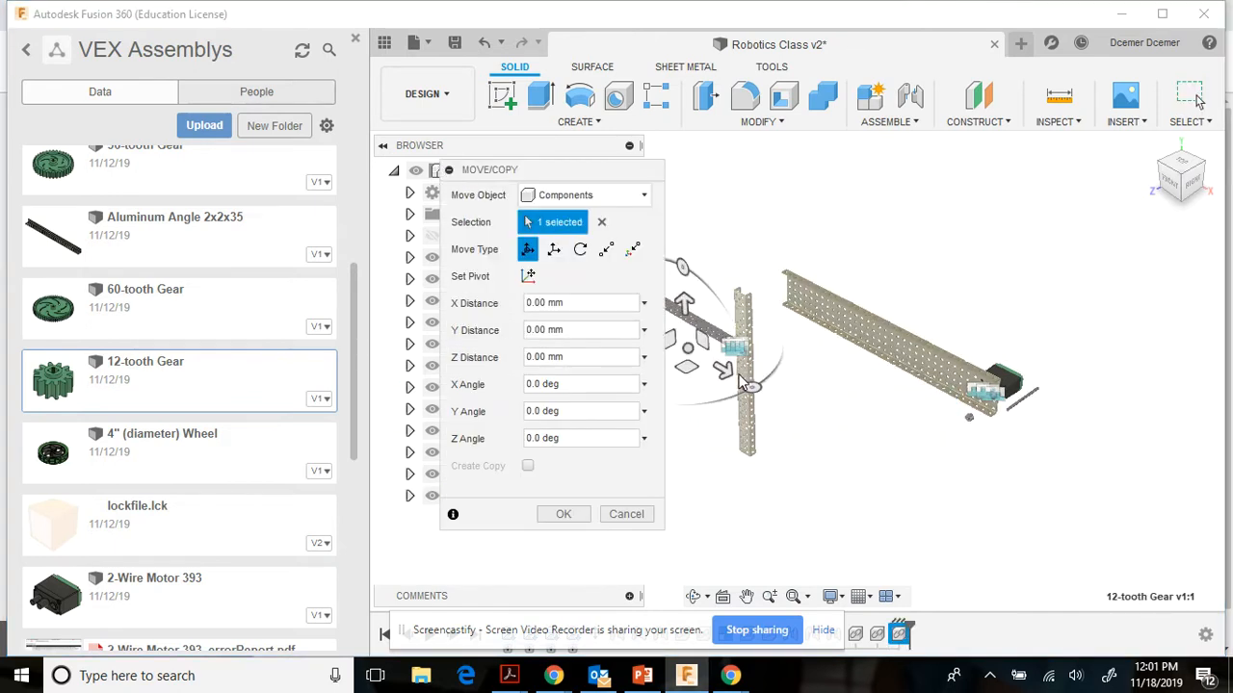
drag(729, 367, 1026, 449)
key(Return)
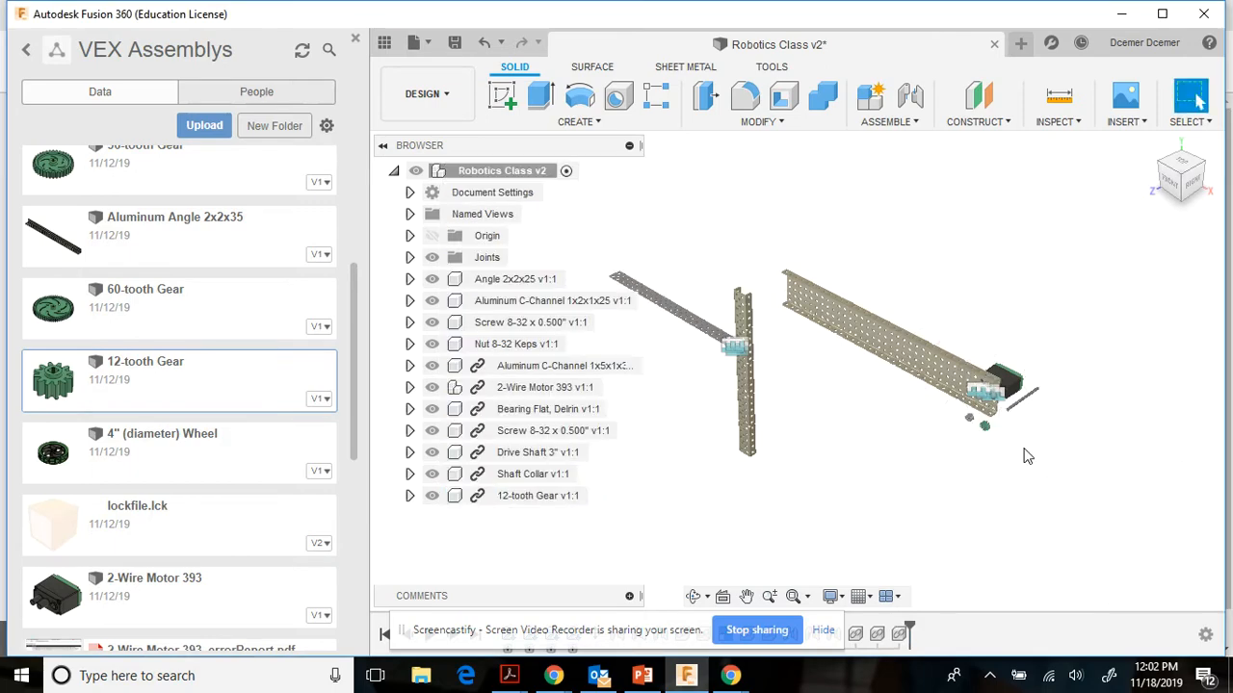
- Hide the project data list and connect the near end of the 3-inch drive shaft to the motor's square output socket with a revolute joint
scroll(1057, 379, up, 5)
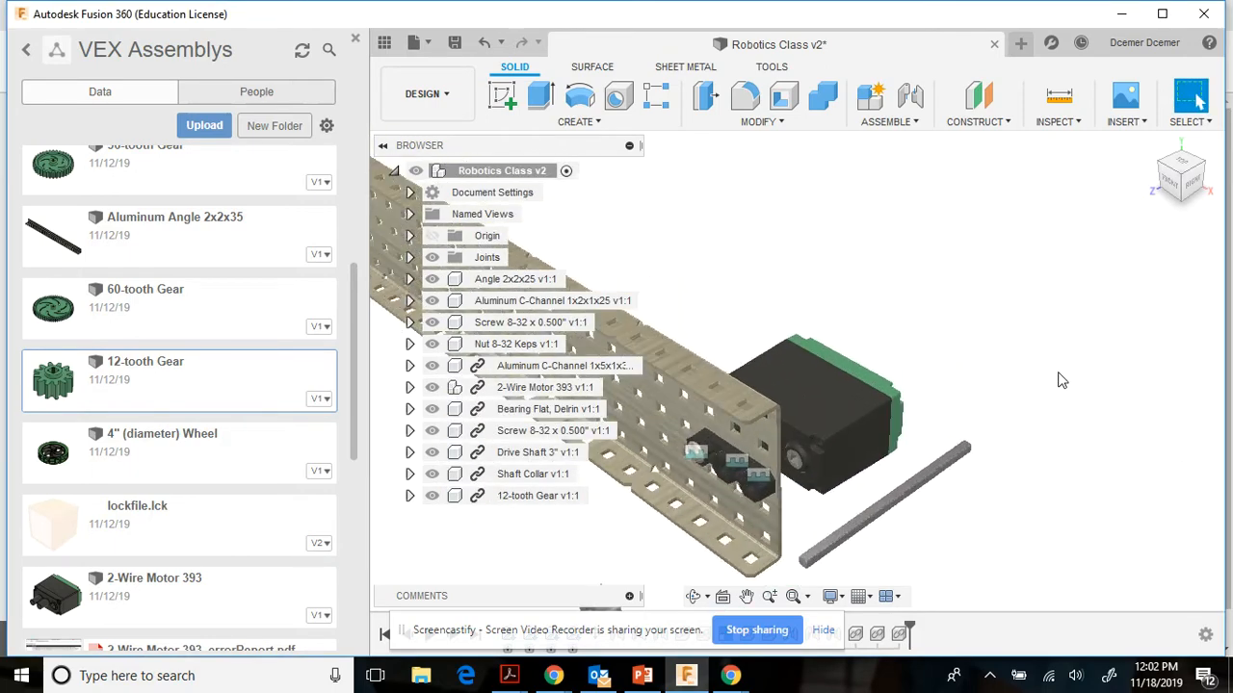
click(747, 595)
drag(760, 560, 871, 413)
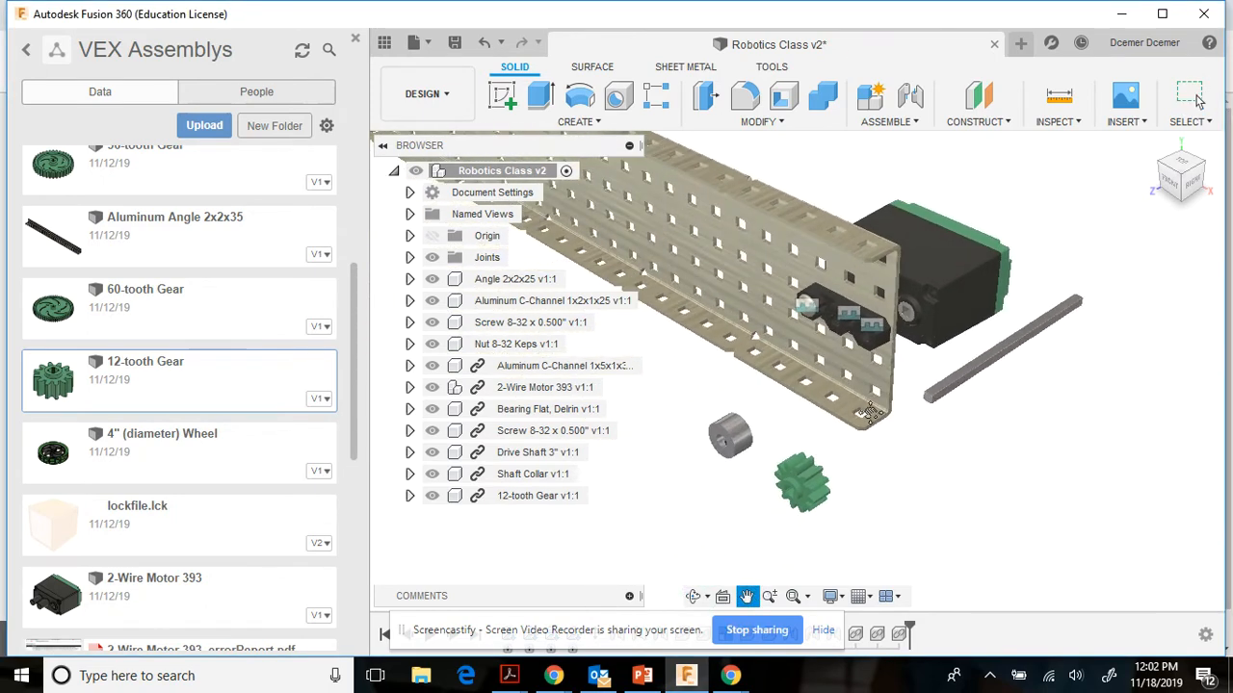
click(356, 39)
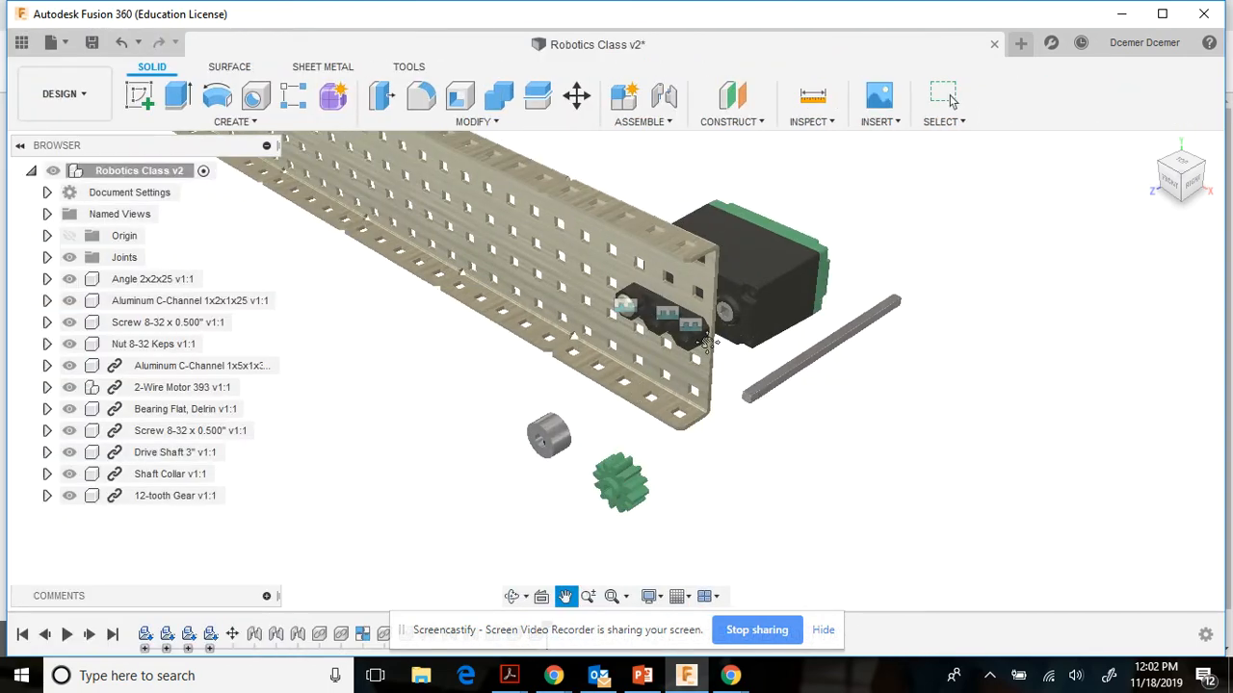
scroll(709, 344, up, 3)
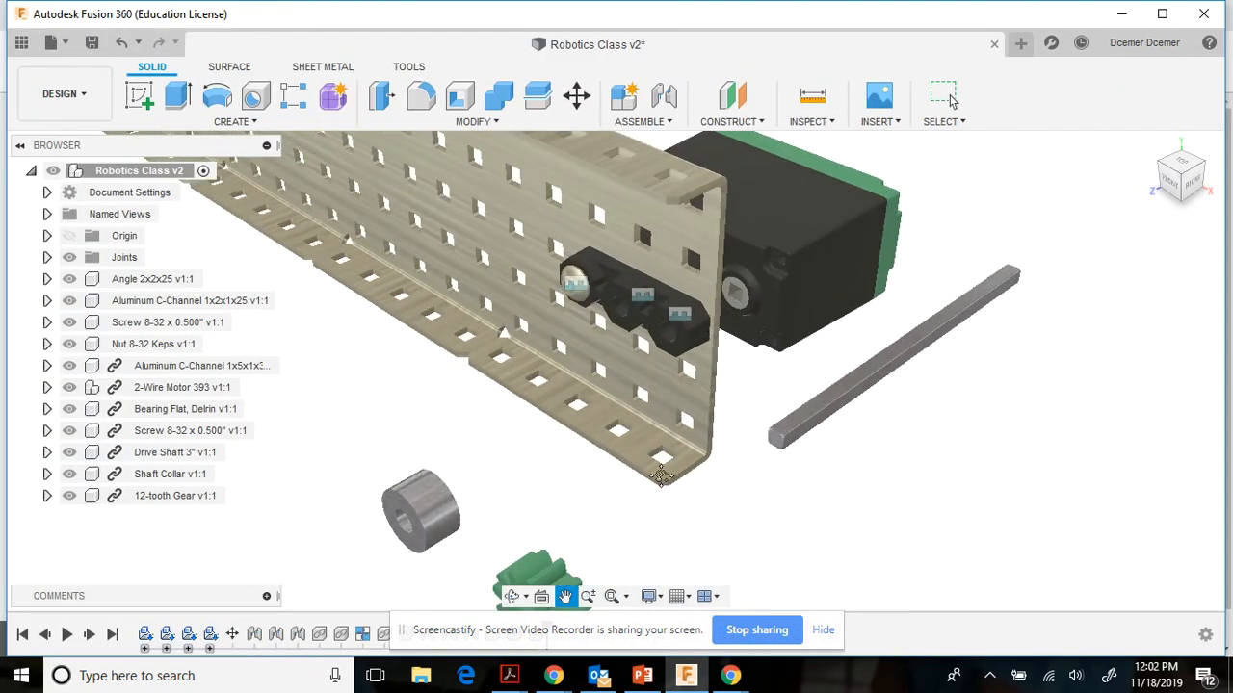
drag(673, 497, 694, 465)
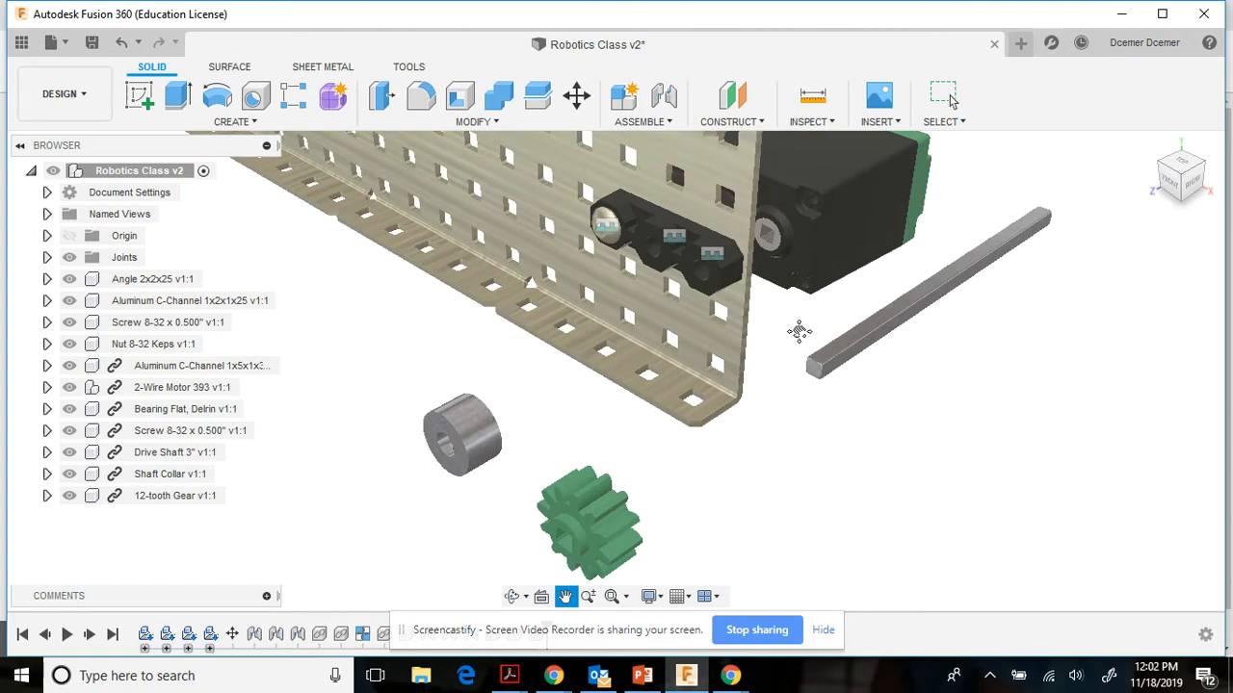
scroll(799, 331, up, 3)
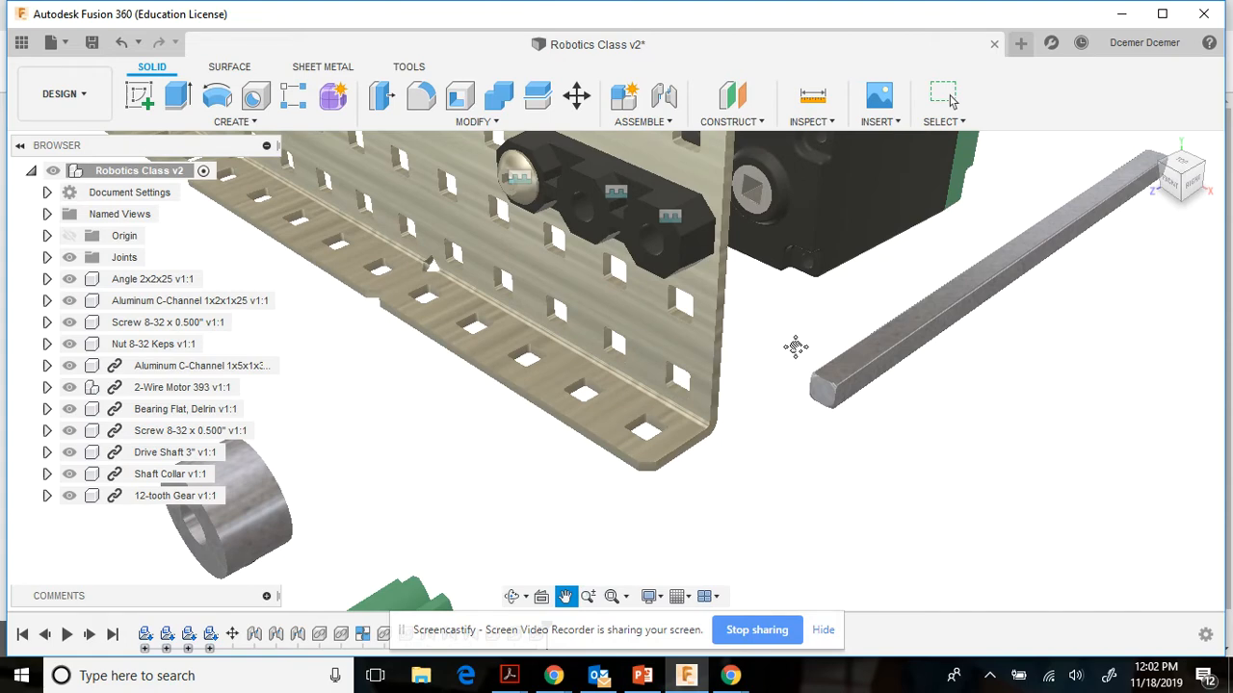
key(Escape)
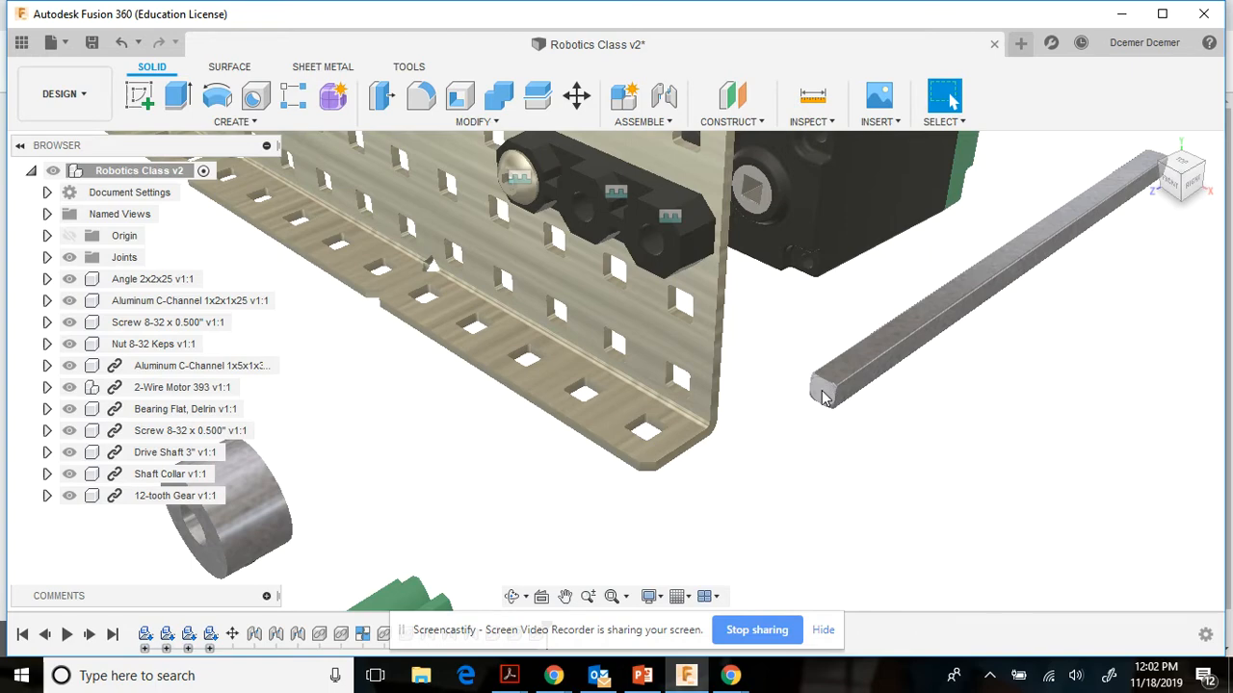
click(643, 123)
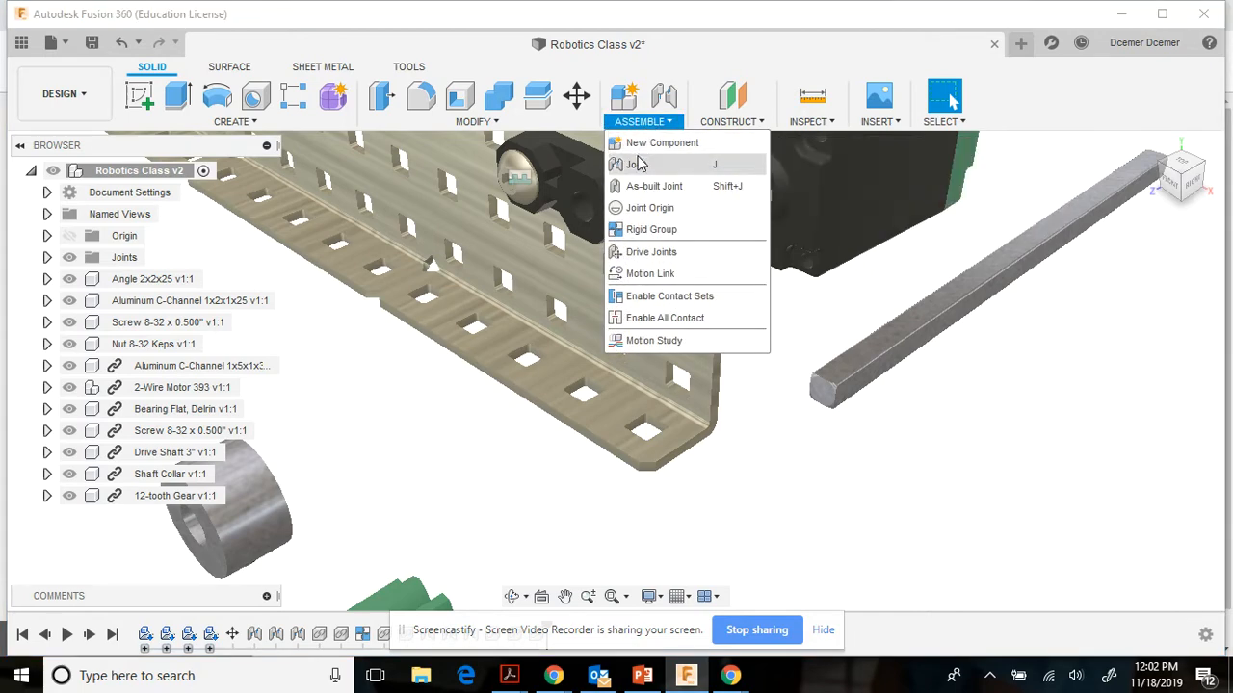
click(637, 165)
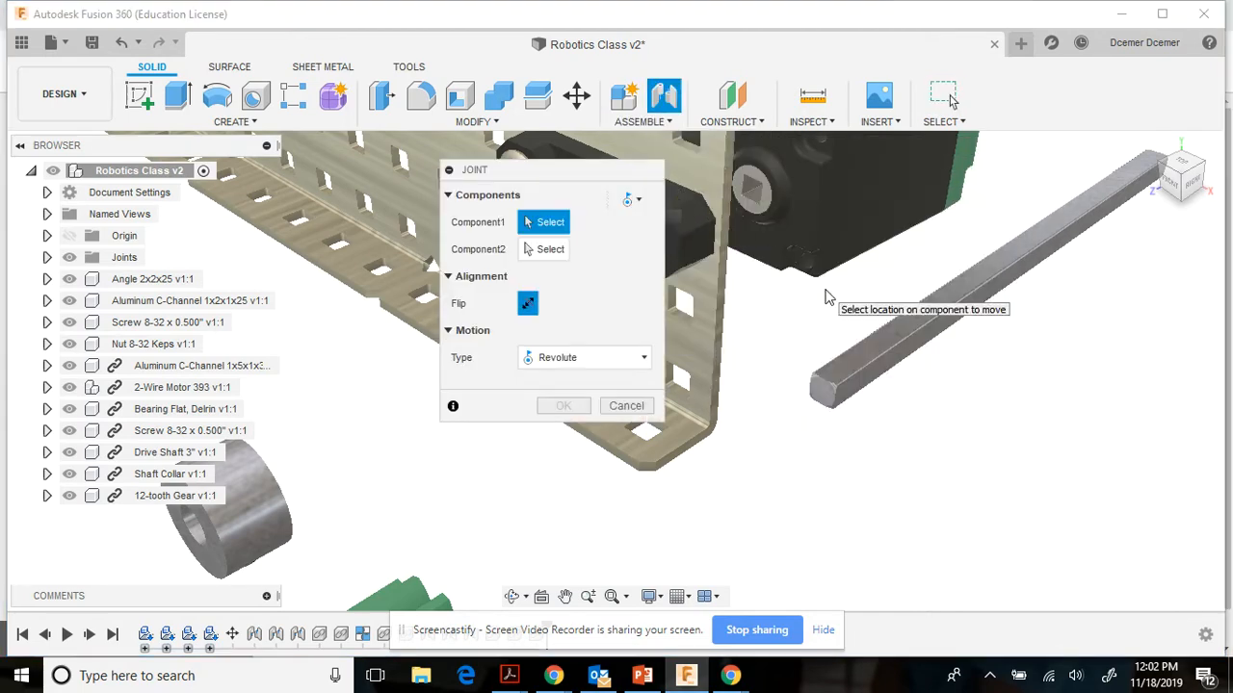
click(819, 393)
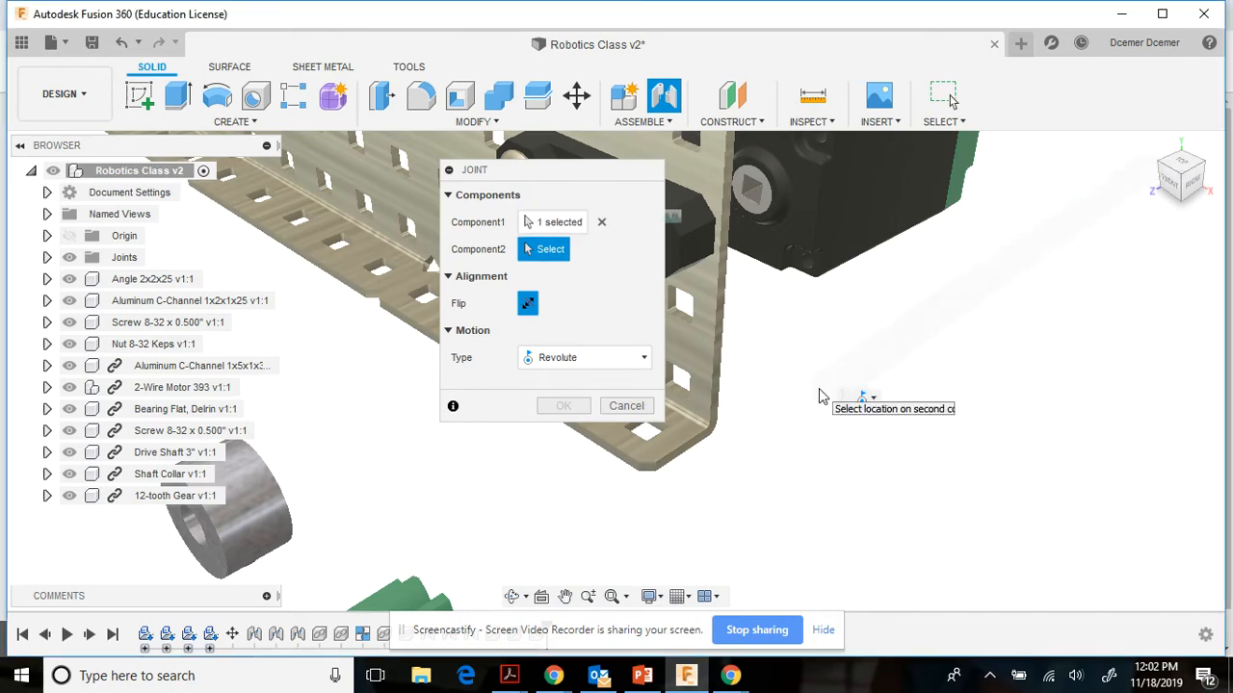
click(770, 204)
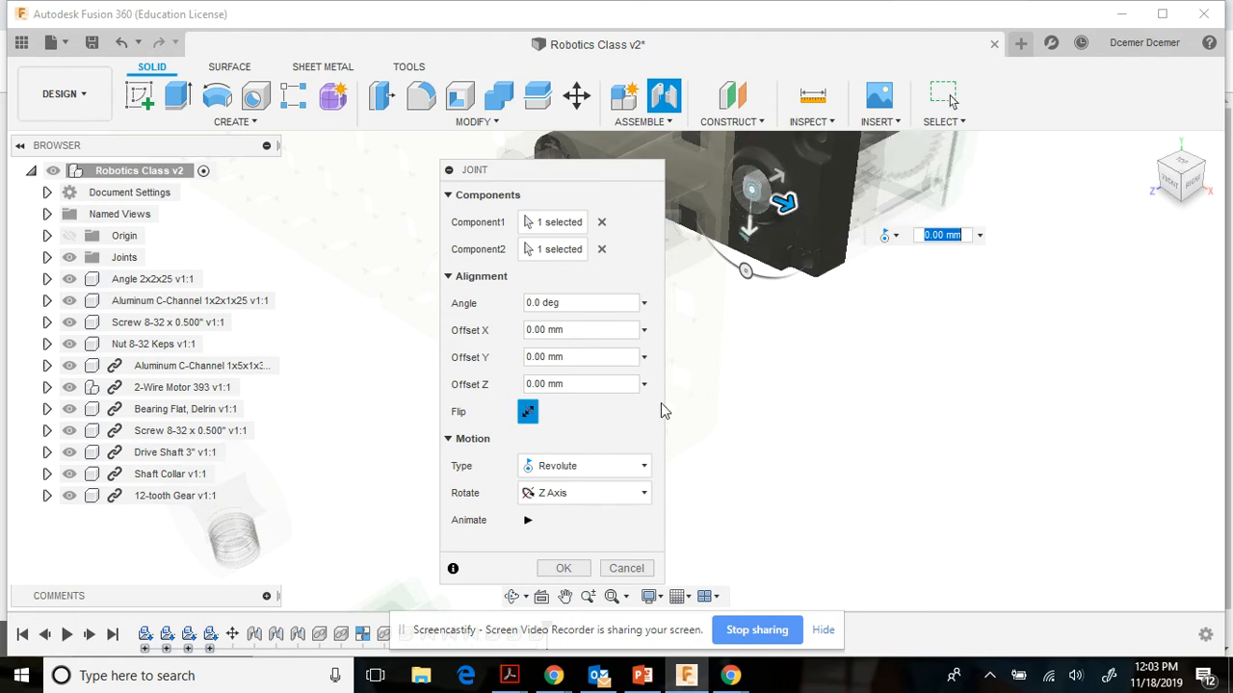
- Flip the drive shaft's direction in the joint and set its Z offset to 3 mm
click(528, 412)
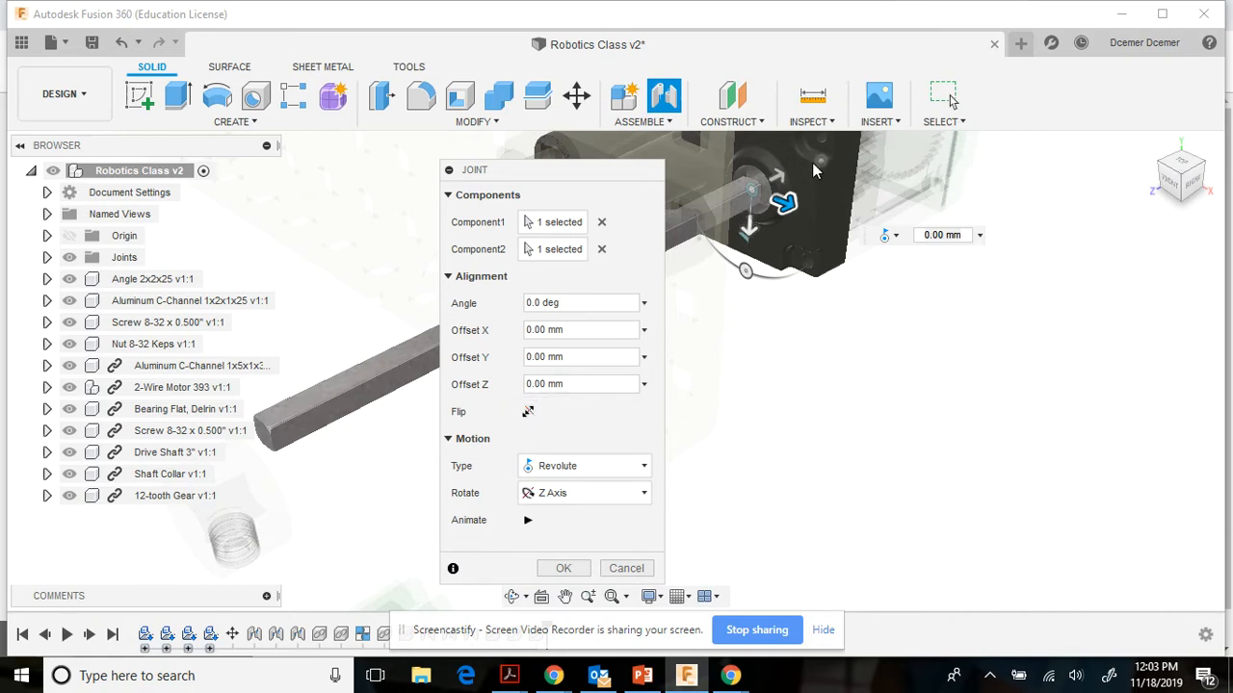
drag(770, 179, 792, 168)
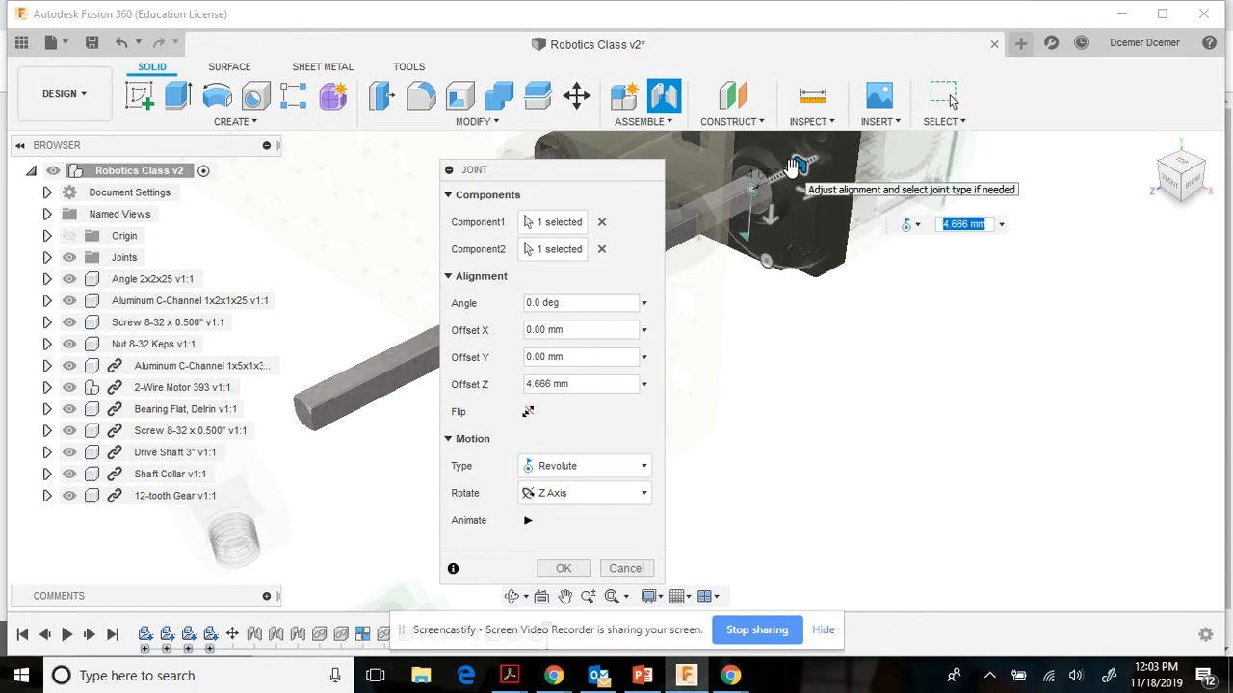
text(3)
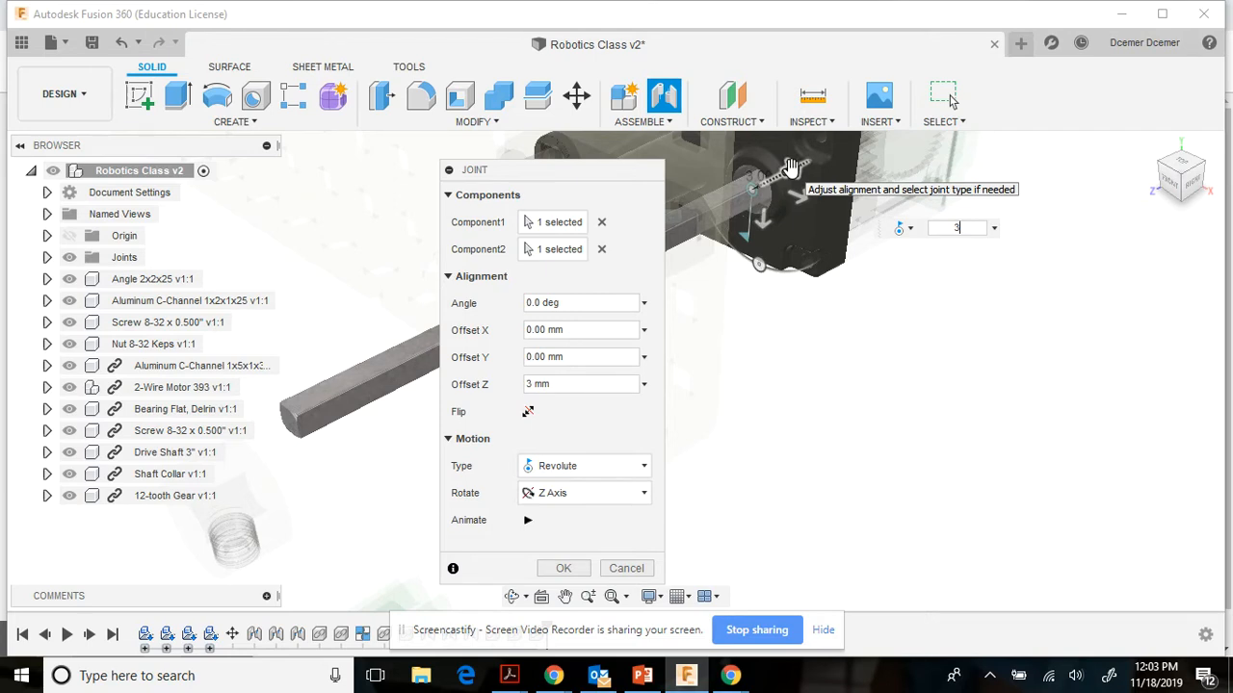
key(Return)
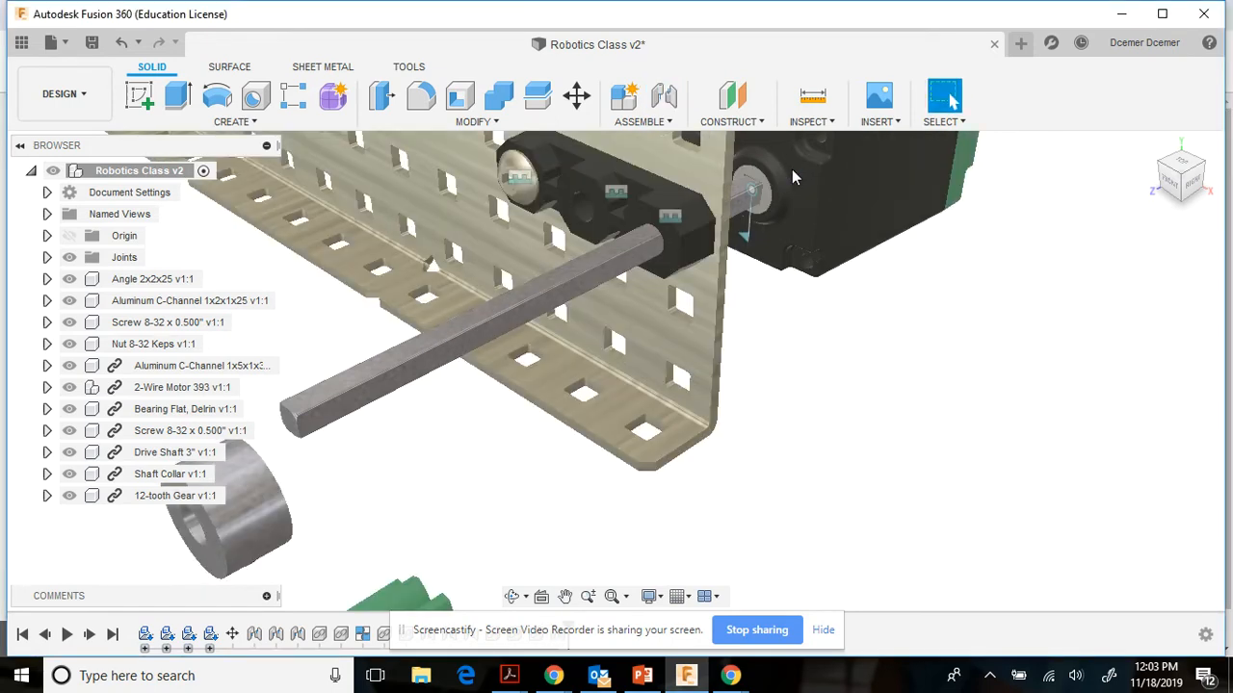
- Animate the revolute joint between the drive shaft and the motor to check its rotation, and end the animation
click(748, 243)
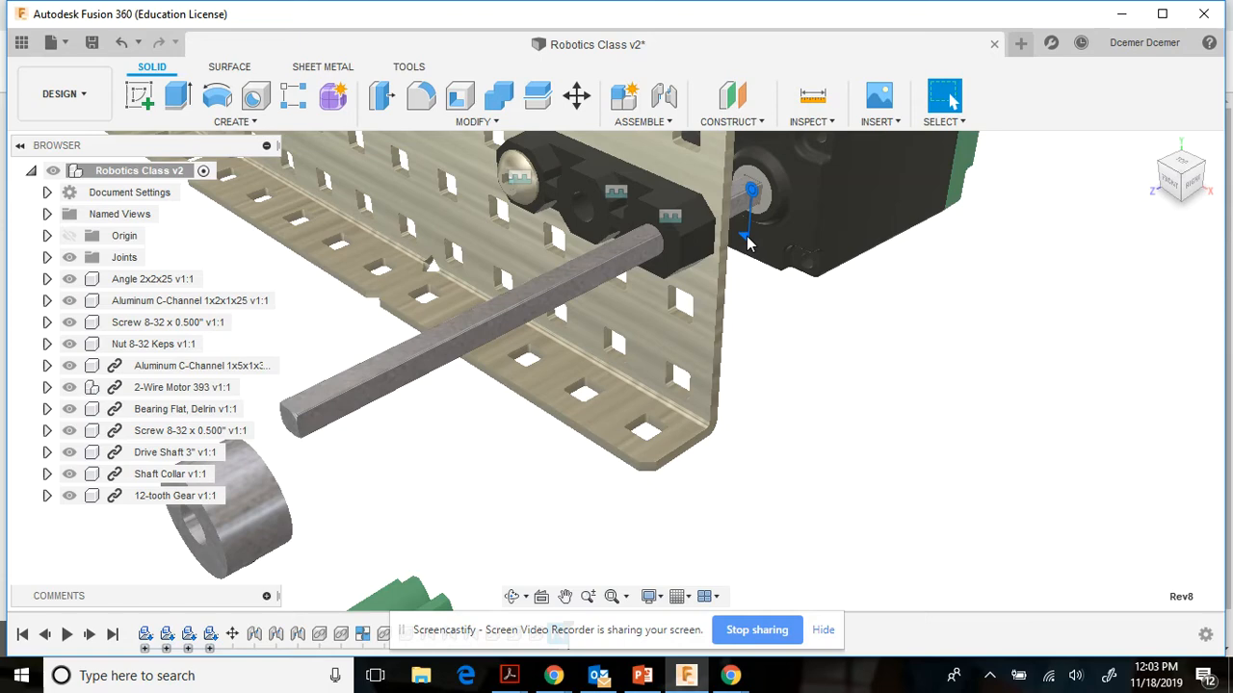
right_click(747, 243)
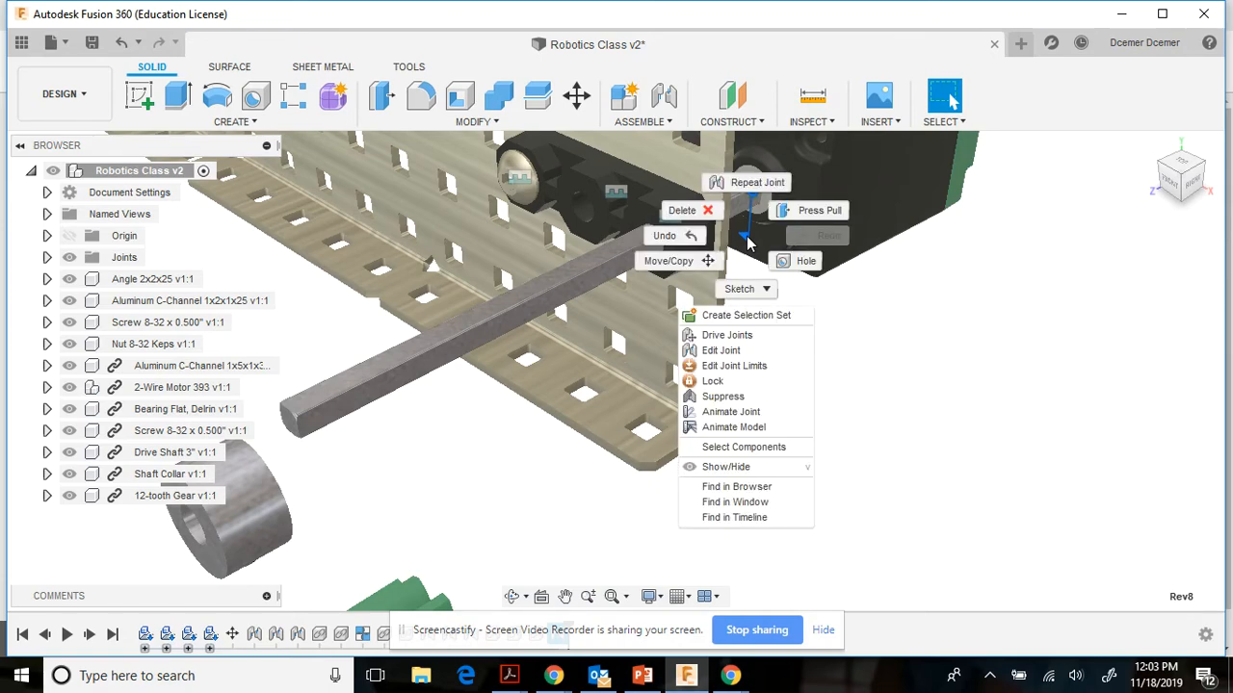
click(741, 425)
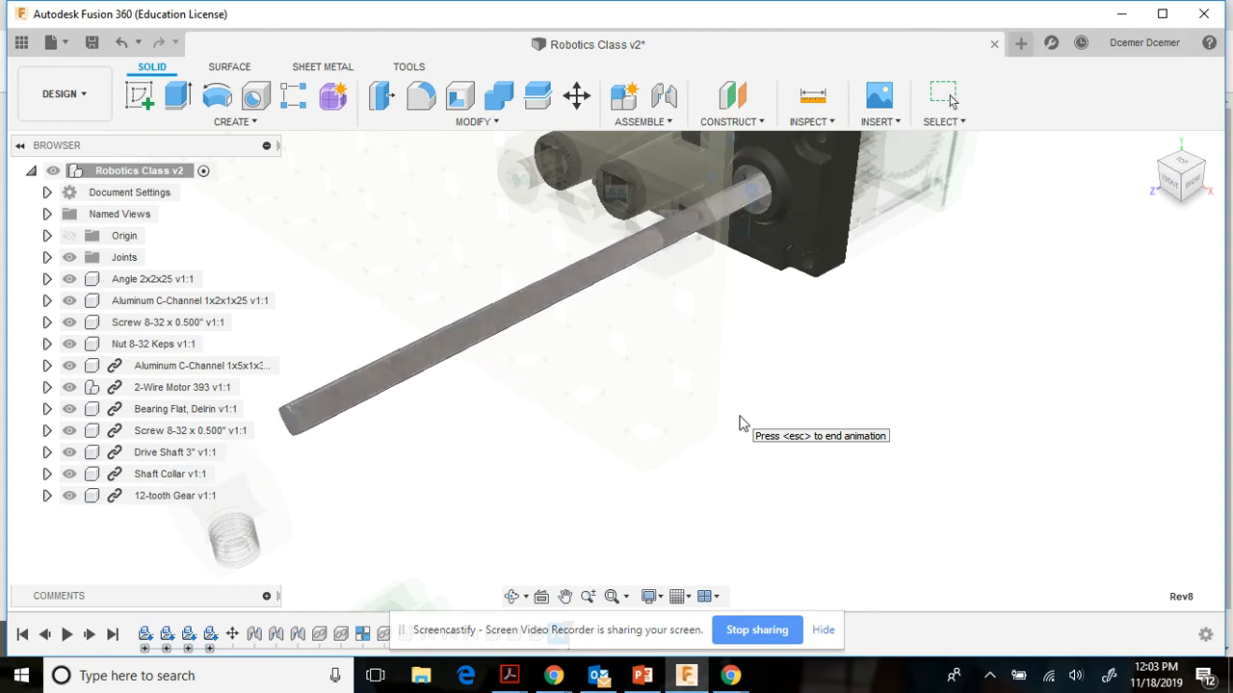
key(Escape)
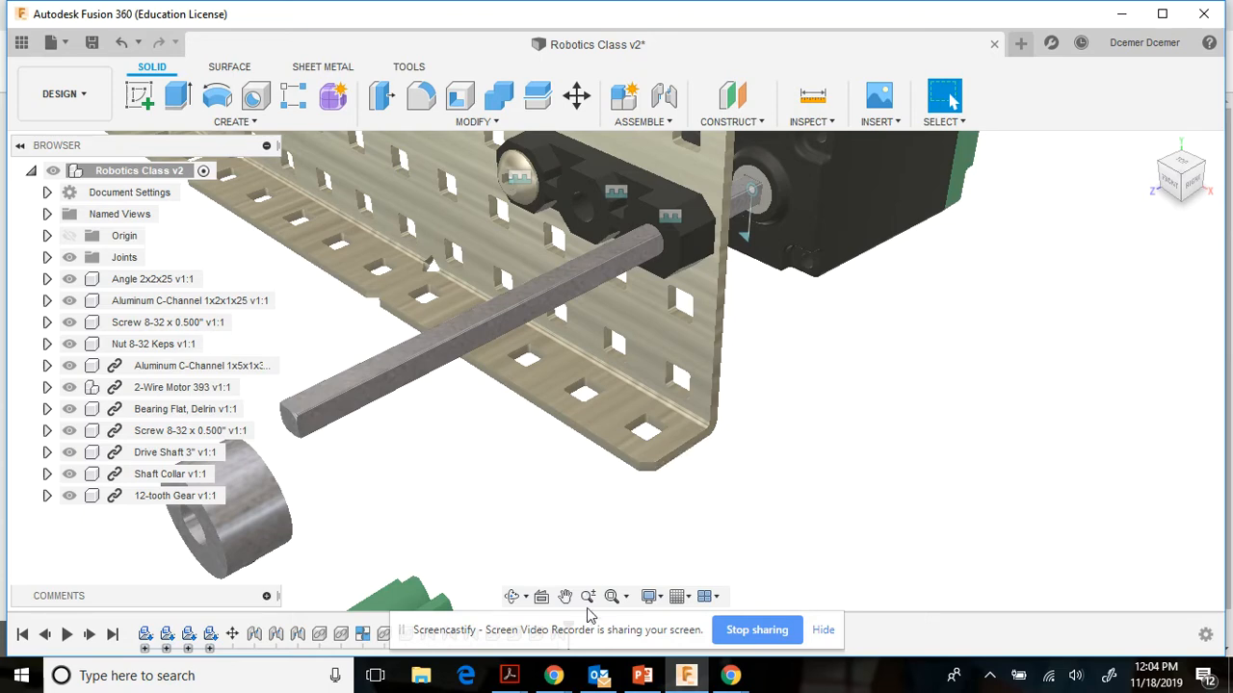
- Connect the shaft collar's bore to the free end of the drive shaft with a rigid joint, offset about -66.7 mm in Z
click(565, 598)
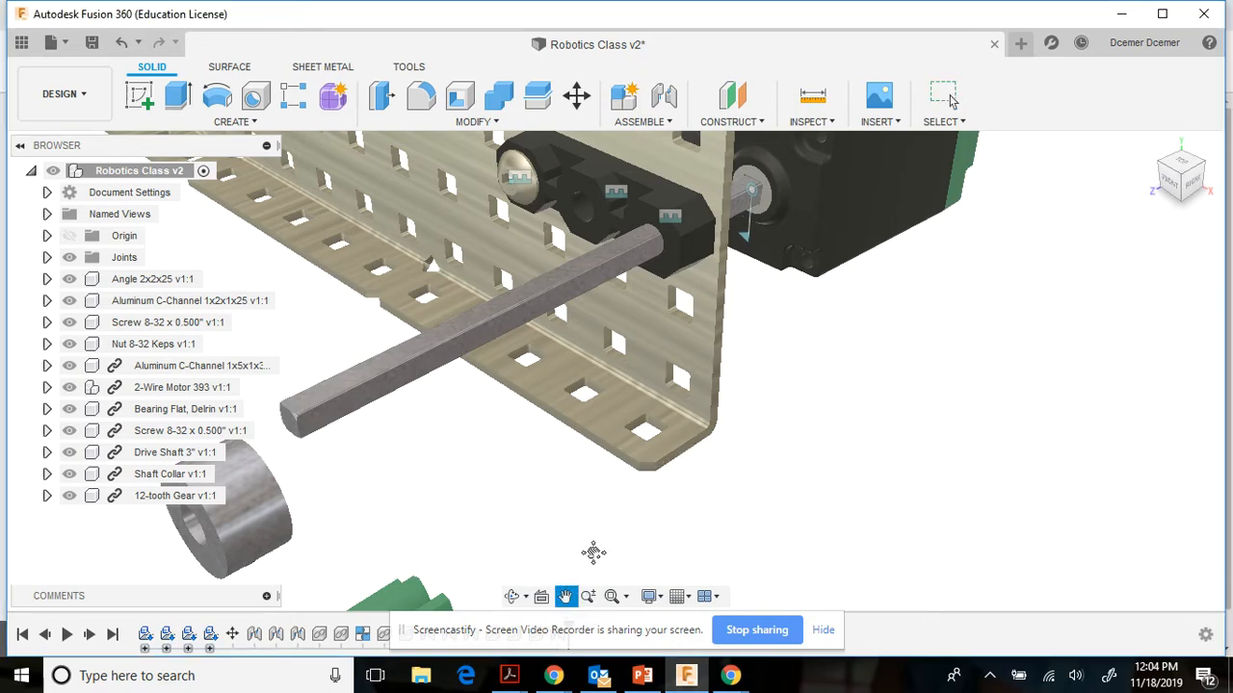
drag(591, 552, 619, 552)
key(Escape)
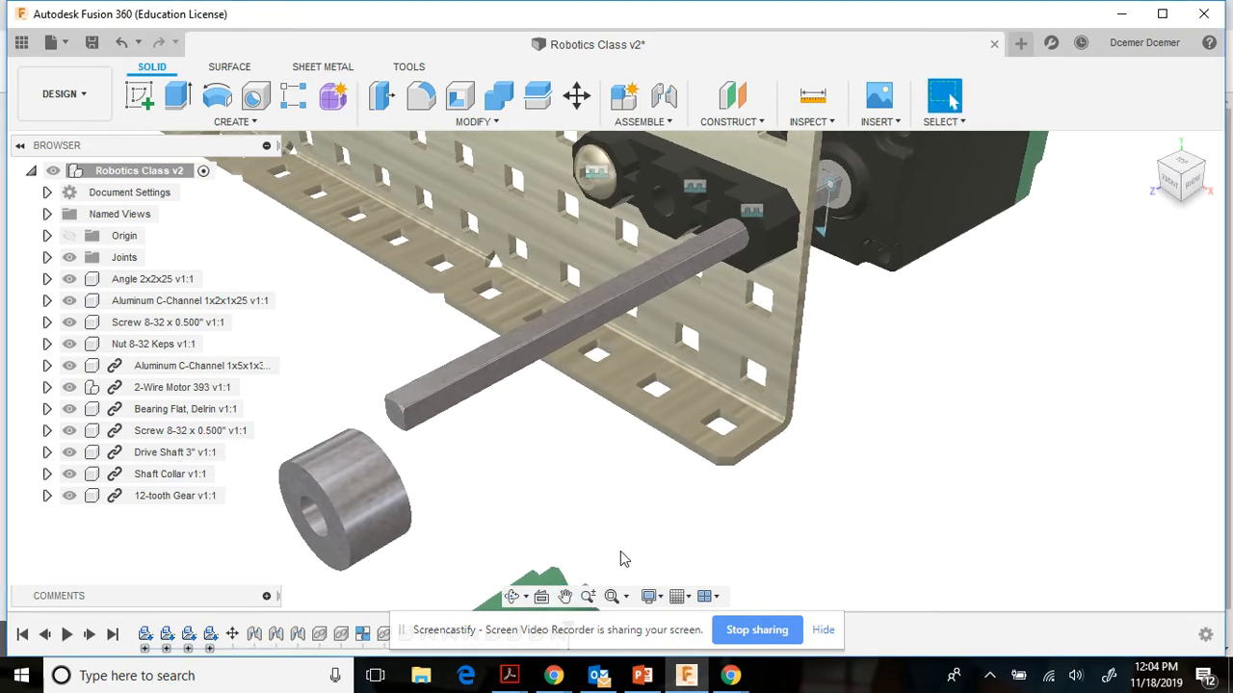
key(j)
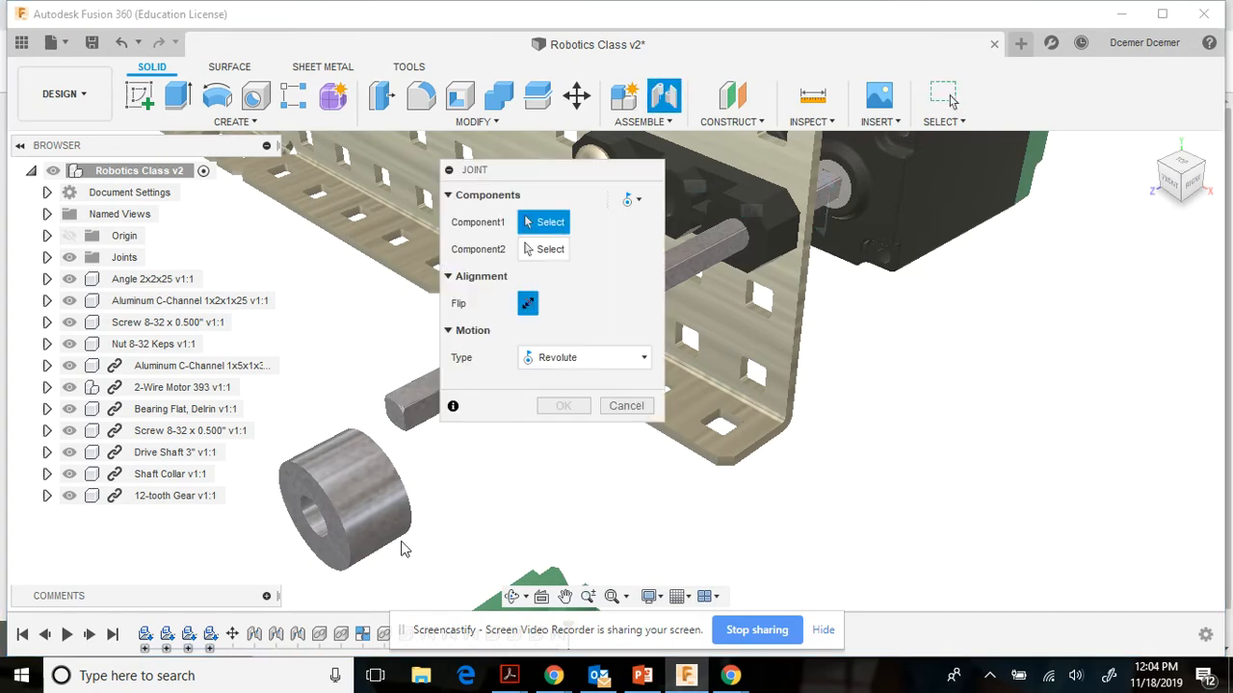
click(320, 526)
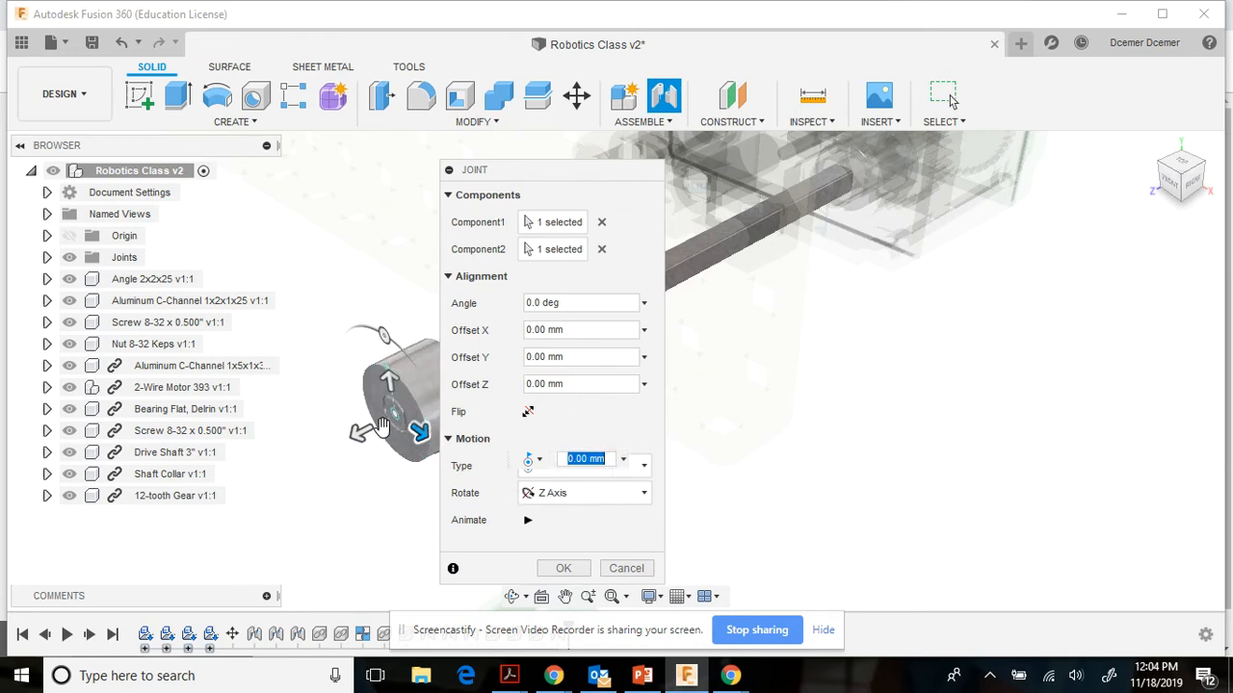
drag(361, 430, 802, 228)
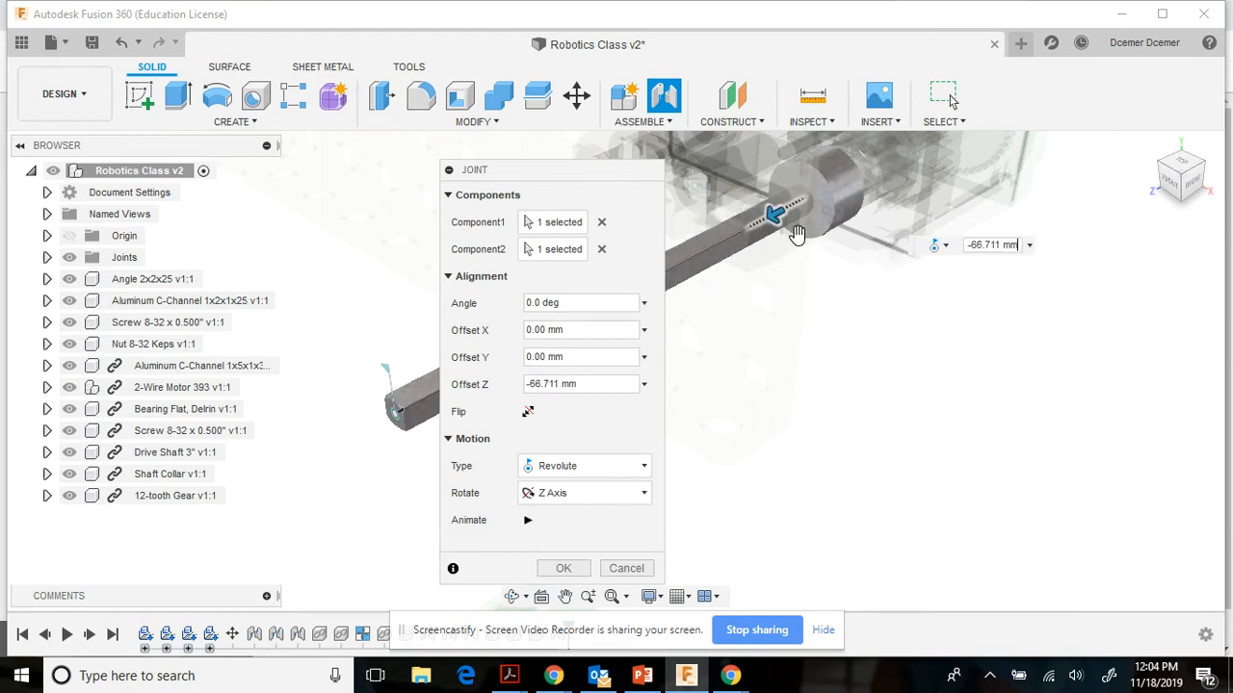
click(586, 467)
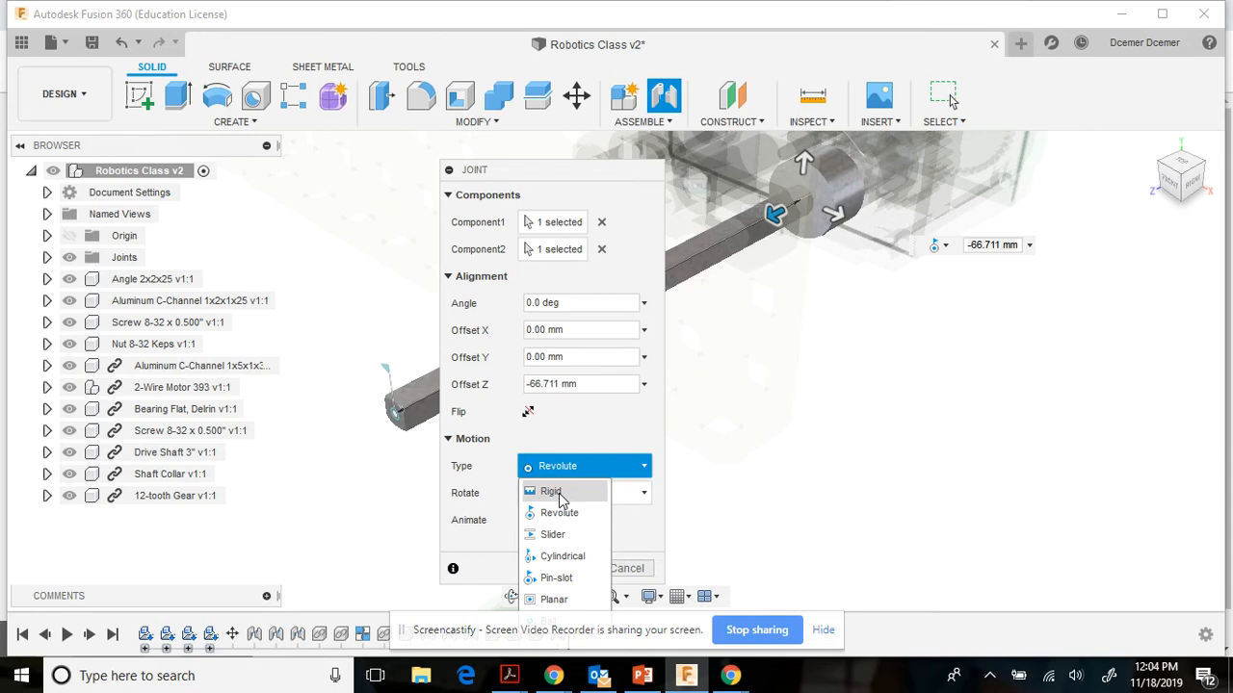
click(551, 492)
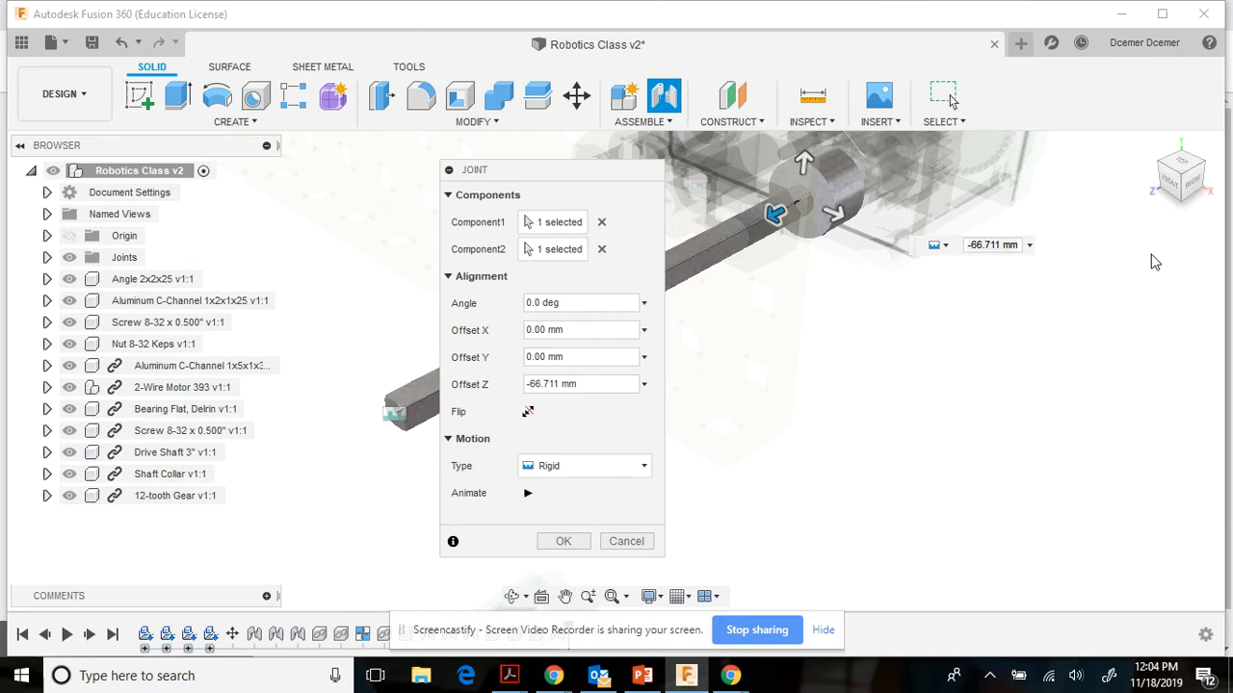
- From the right side view, adjust the collar's Z offset to about -61.3 mm, between channel and motor, and accept the joint
click(1191, 189)
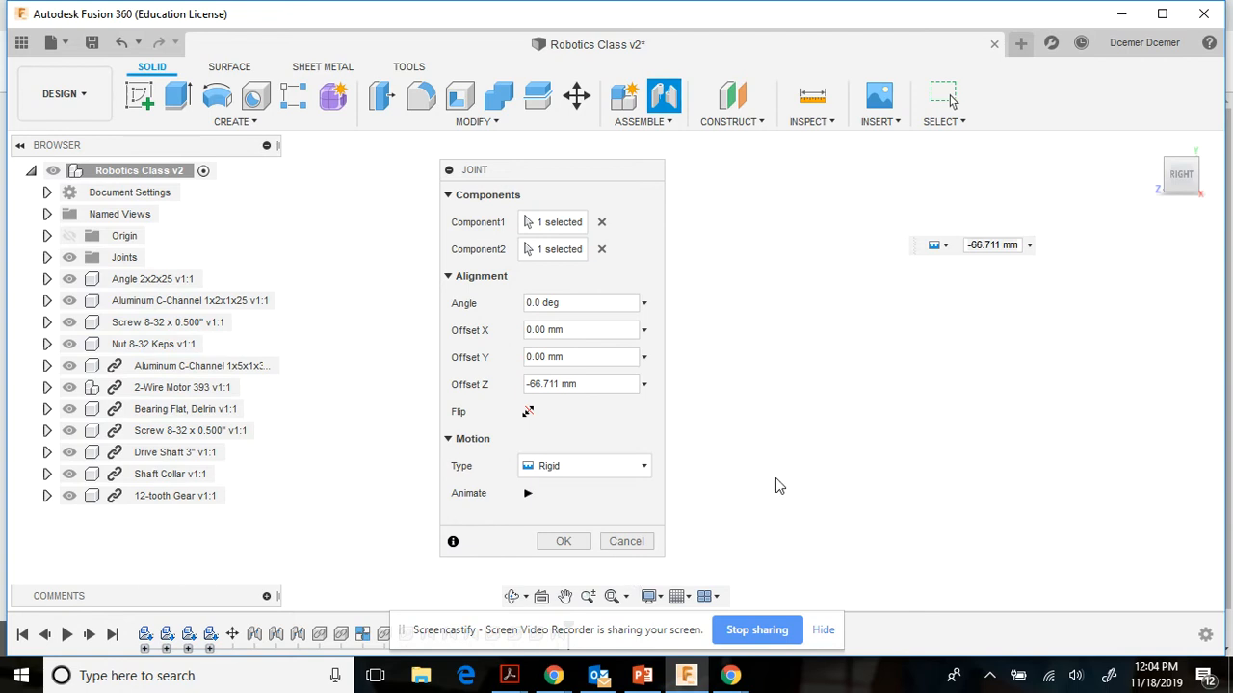
scroll(779, 486, down, 5)
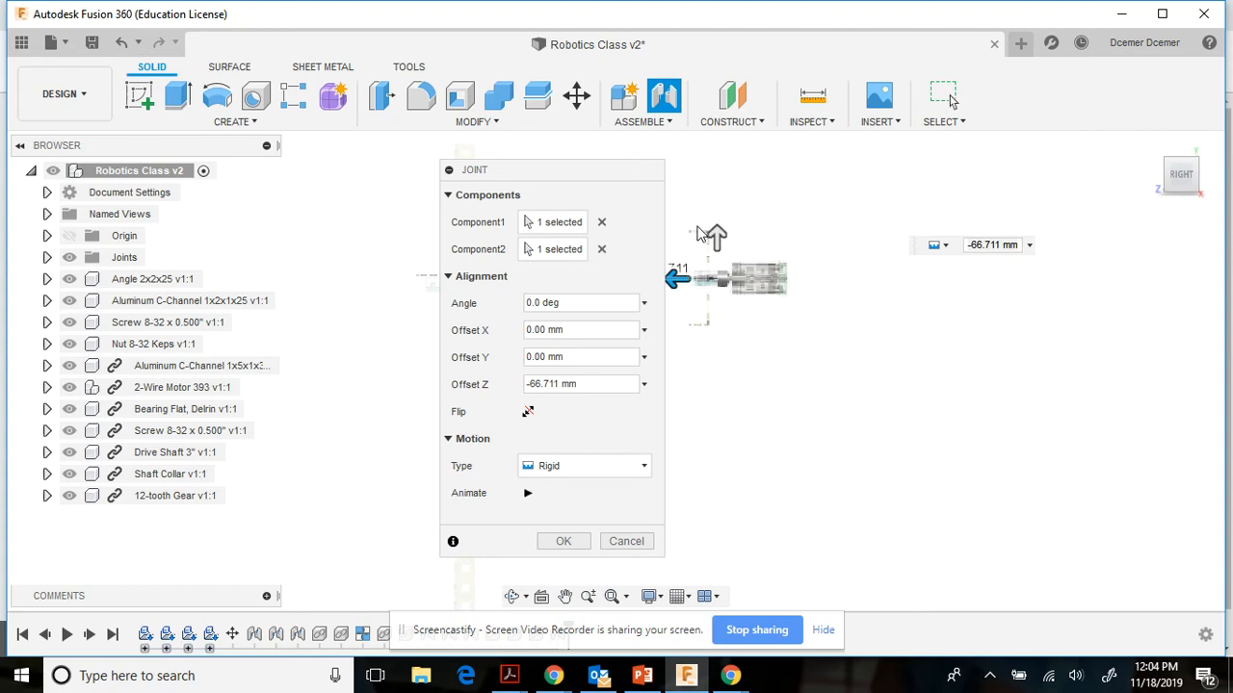
scroll(697, 234, up, 2)
scroll(697, 234, up, 5)
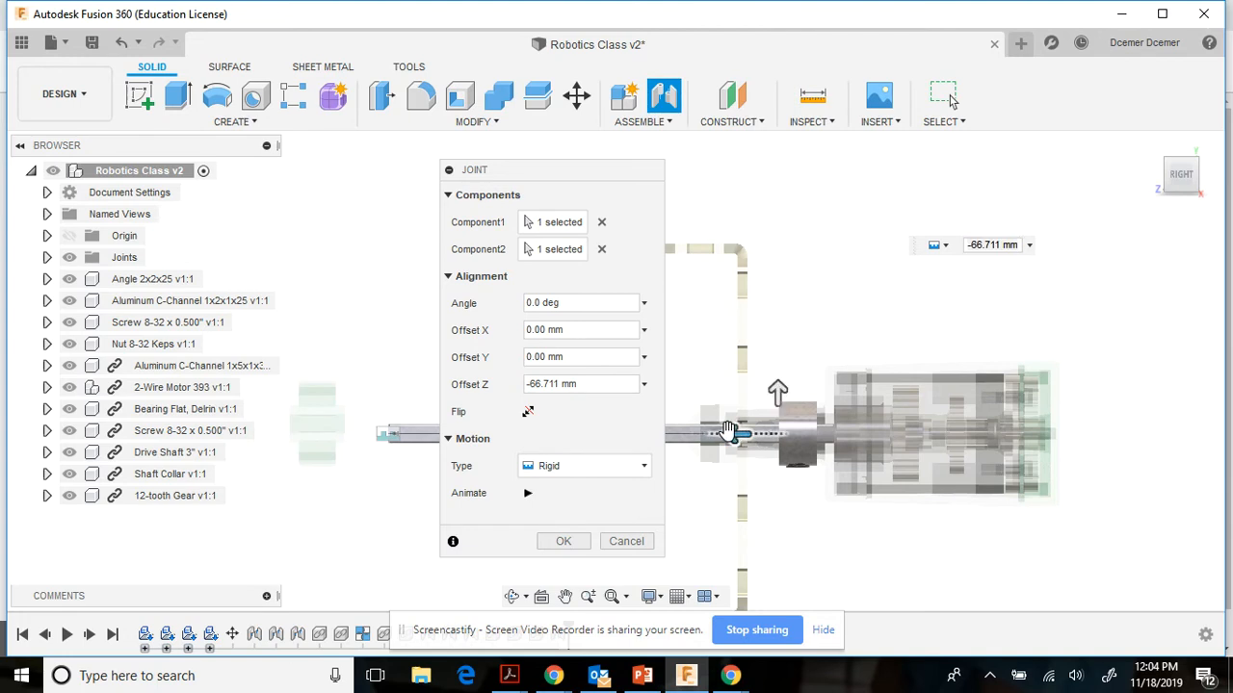
click(727, 433)
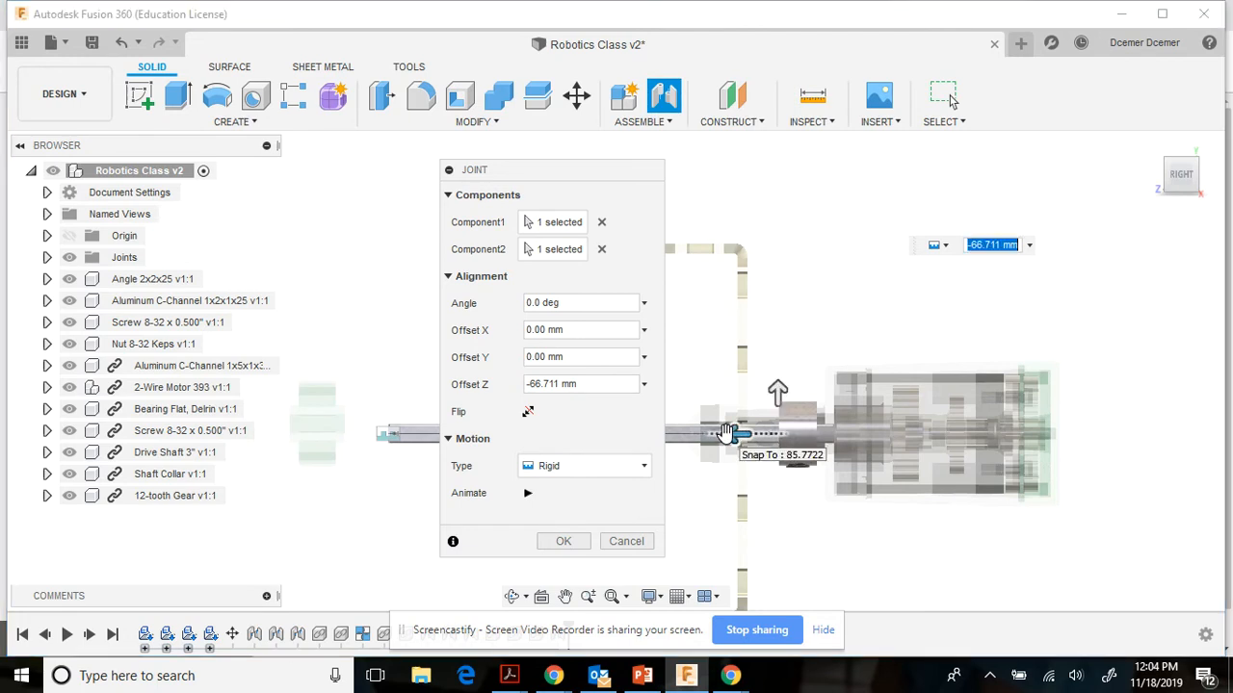
drag(726, 433, 704, 433)
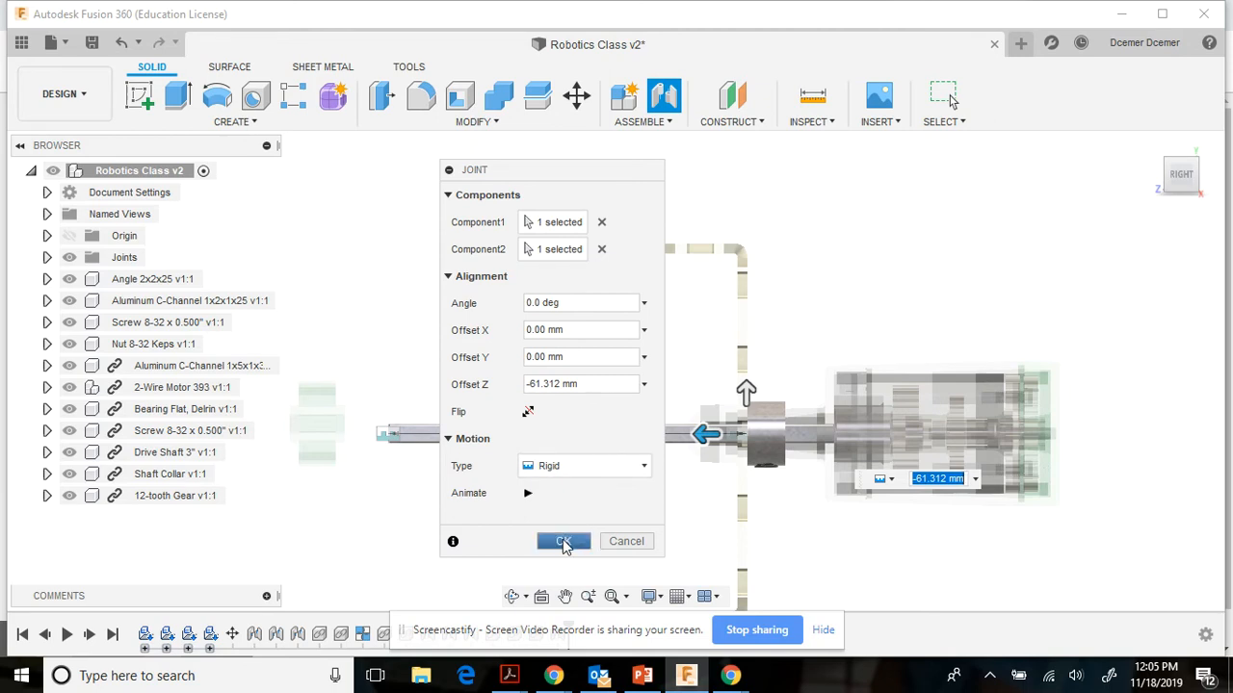
click(565, 542)
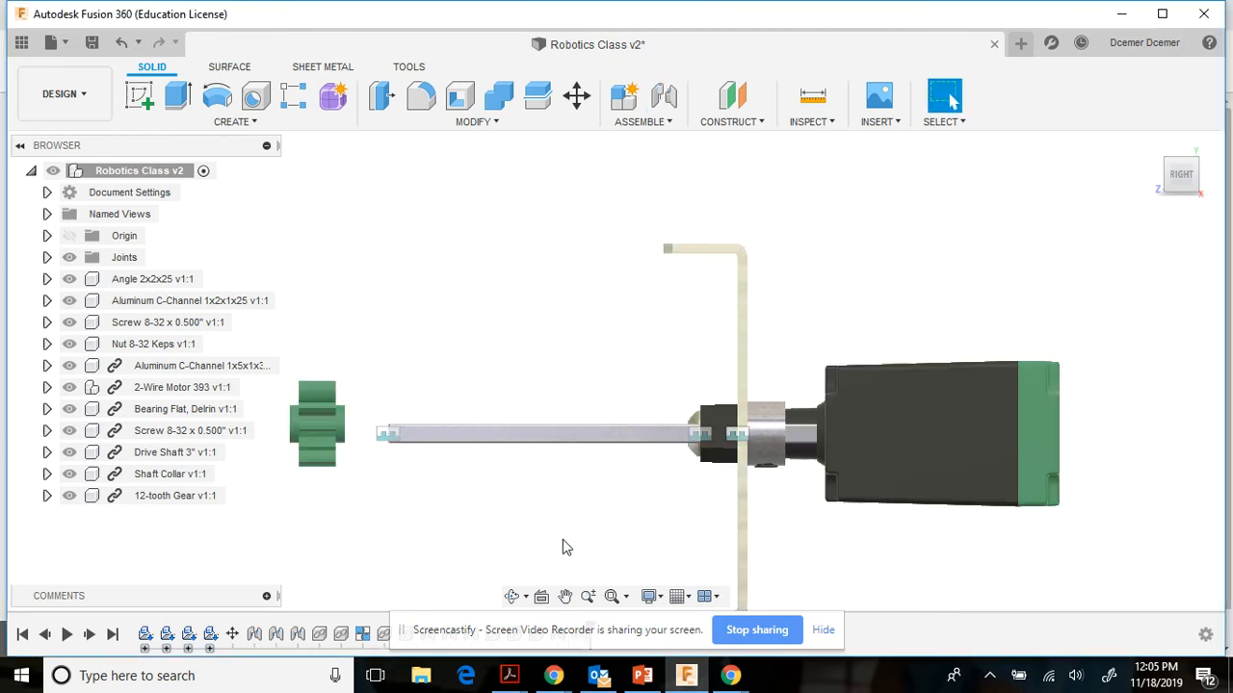
- Begin a rigid joint with the center of the 12-tooth gear's front hub as the first component location
click(1168, 166)
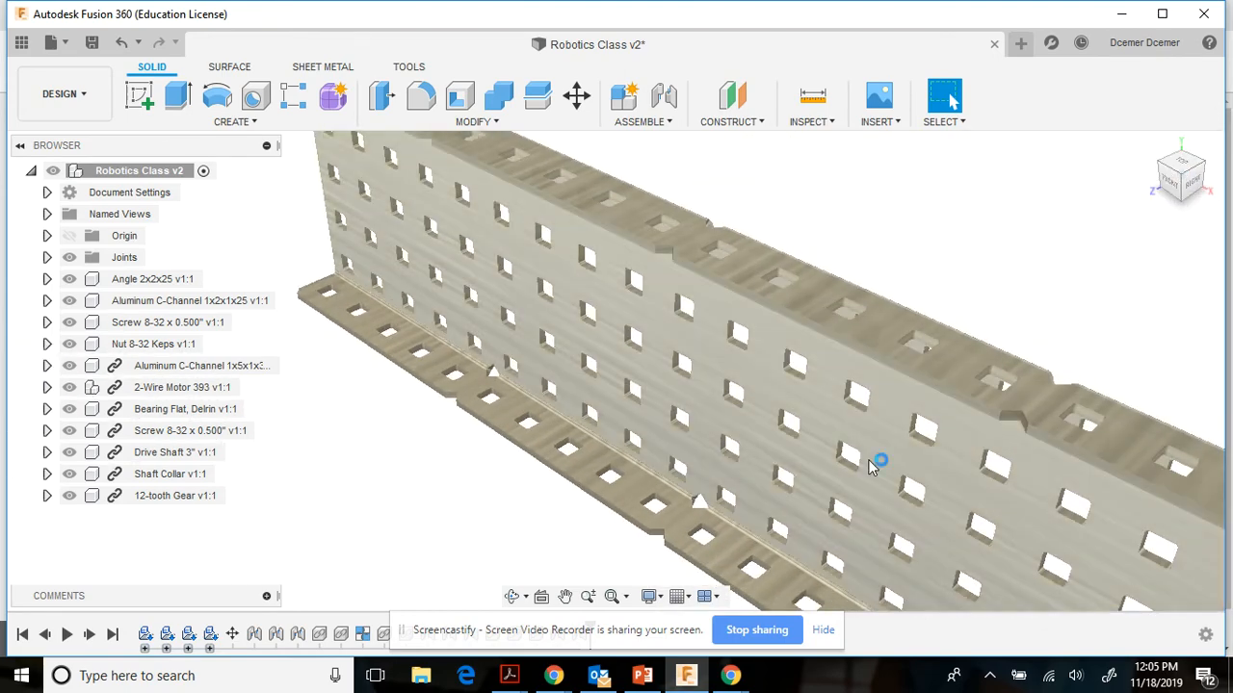
middle_click(872, 467)
middle_click(871, 467)
scroll(860, 425, up, 5)
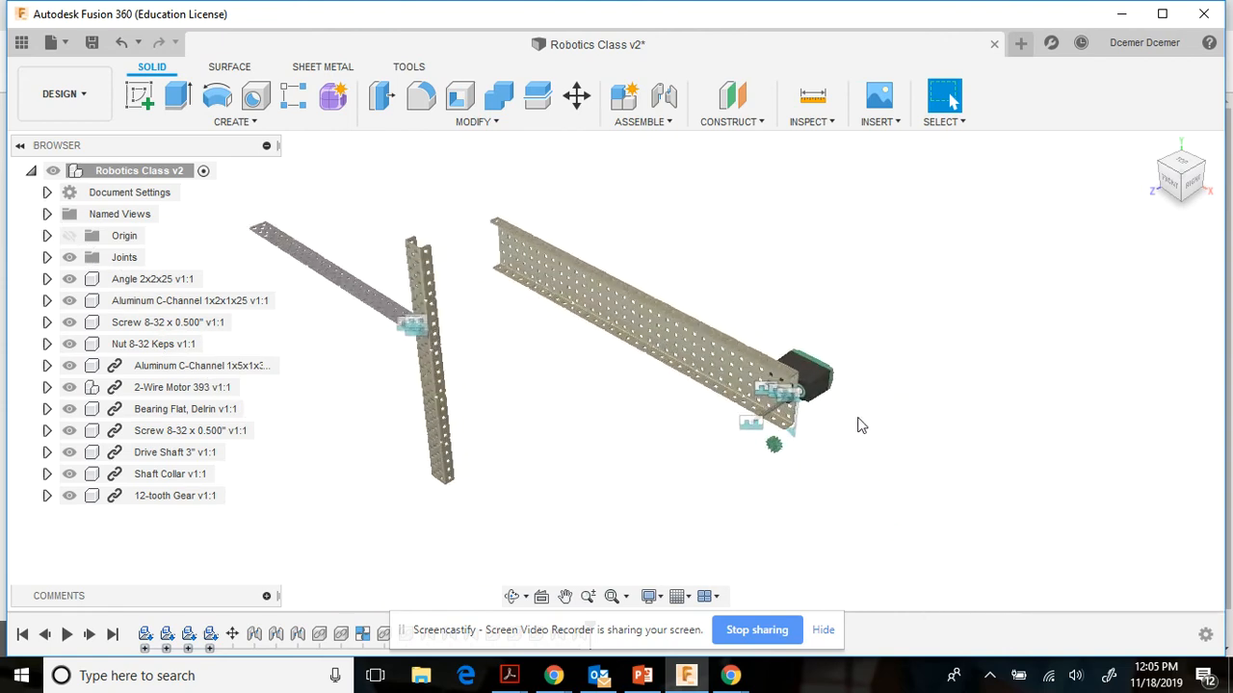
scroll(760, 411, up, 3)
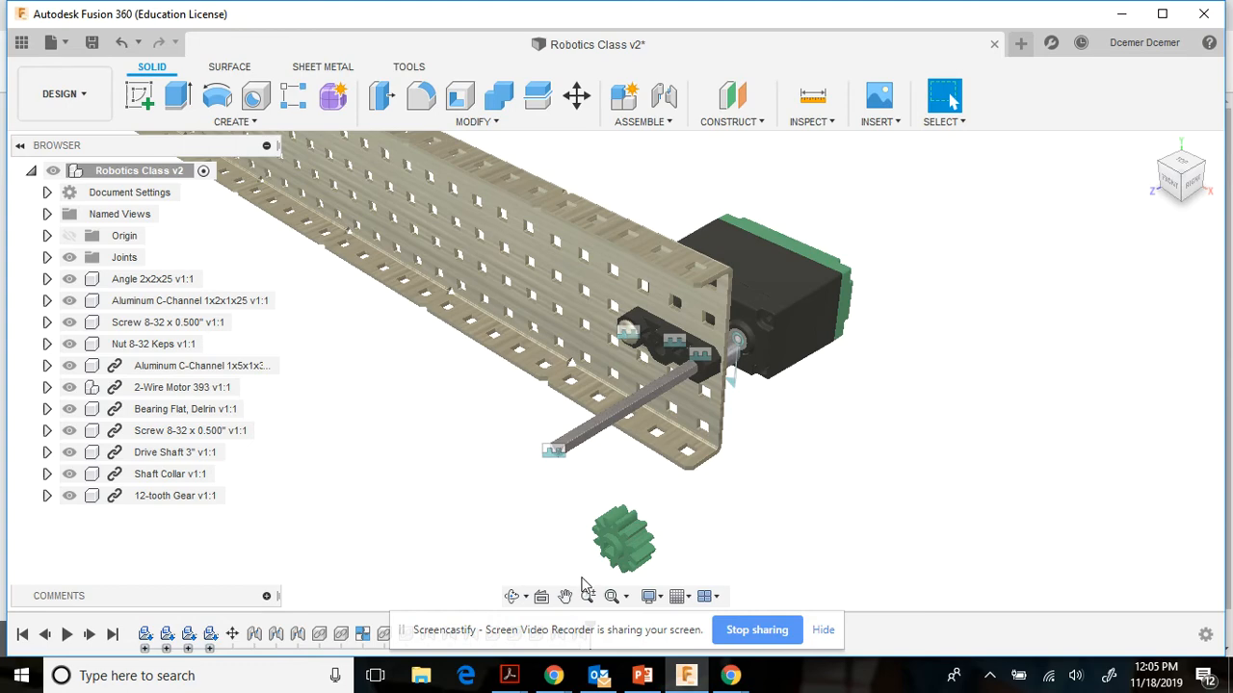
scroll(581, 585, up, 1)
scroll(597, 582, up, 3)
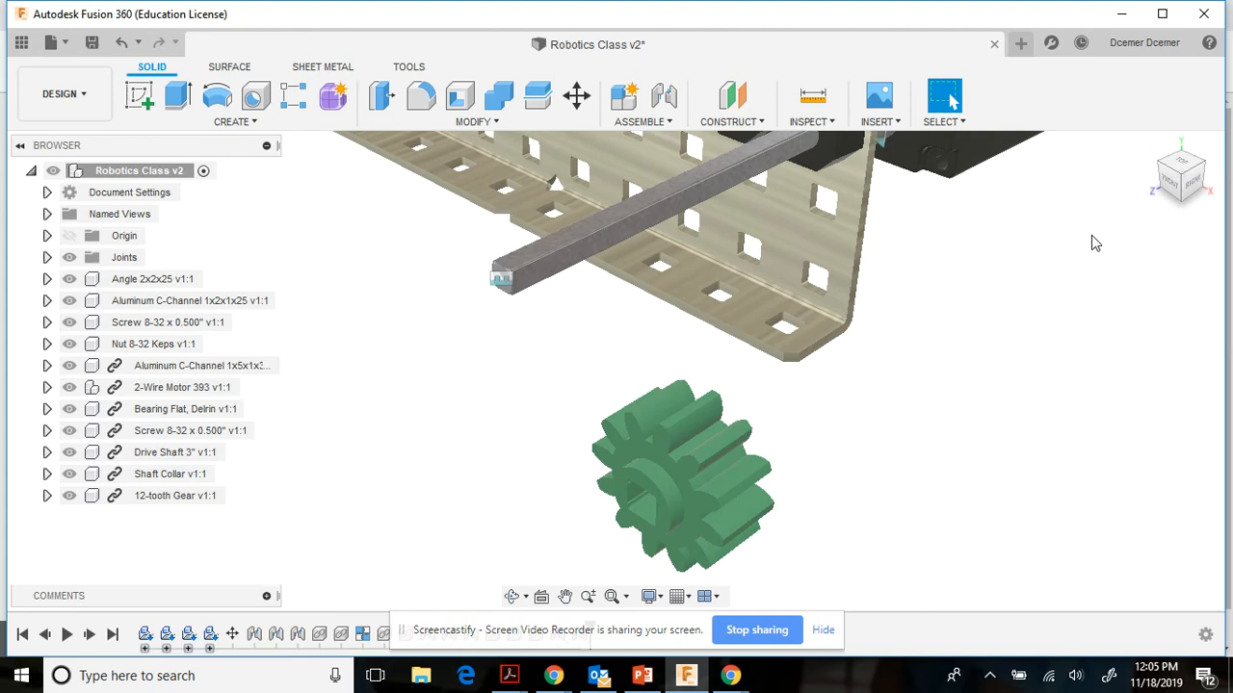
key(j)
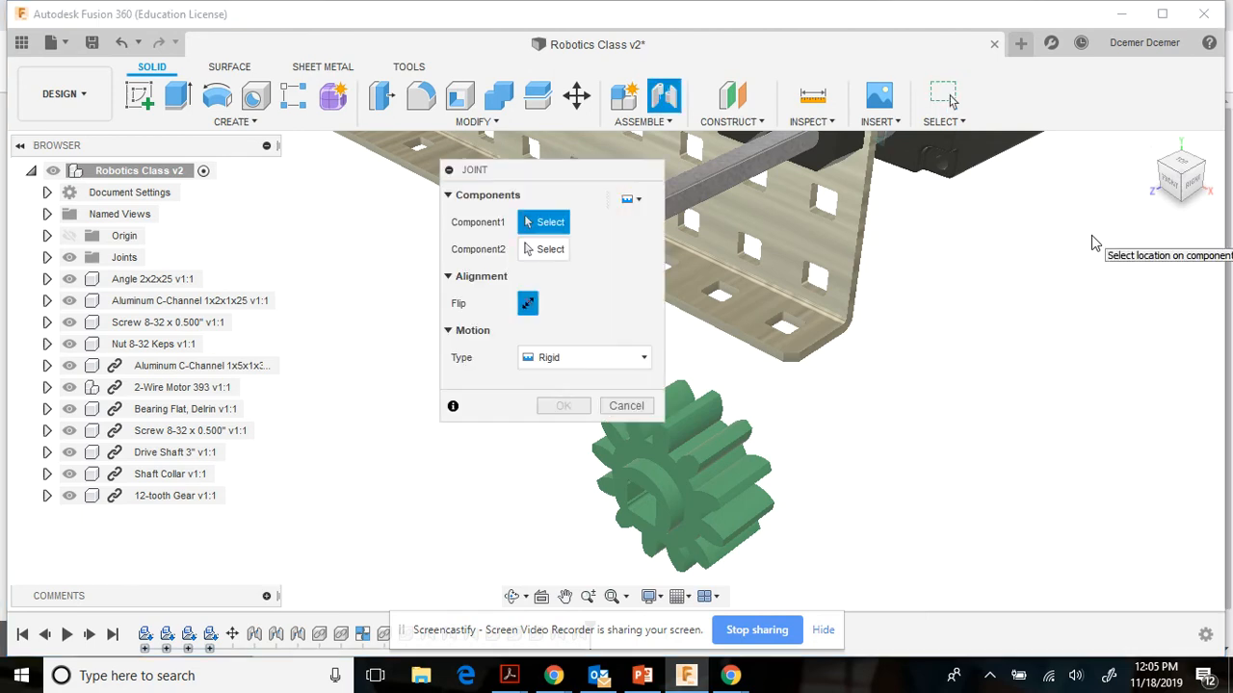
click(655, 497)
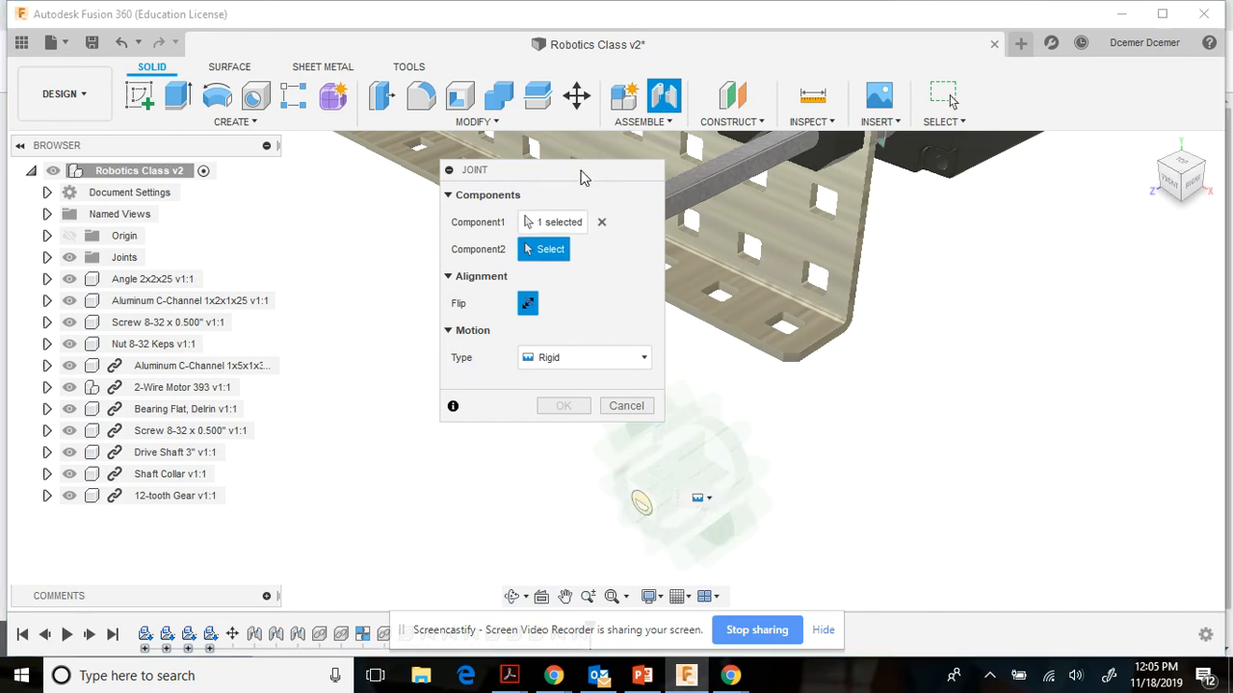
drag(583, 173, 963, 179)
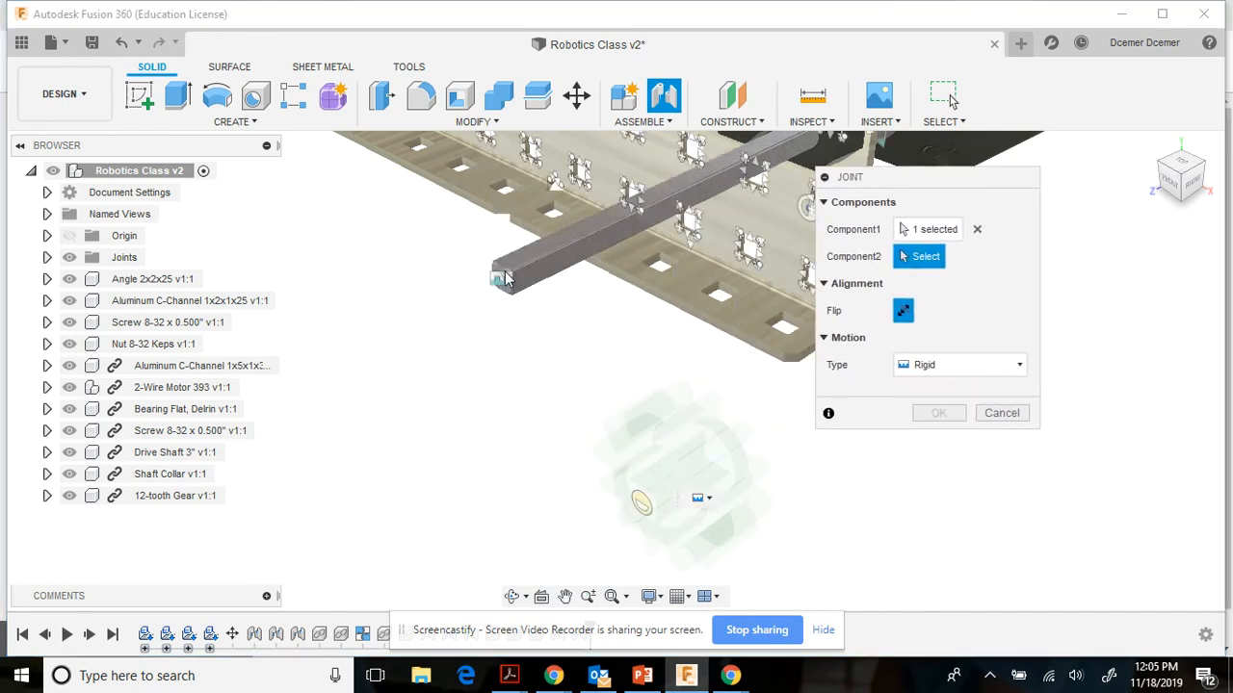
- Use the end face of the drive shaft's free end as the gear joint's second location
scroll(494, 279, up, 2)
scroll(493, 280, up, 5)
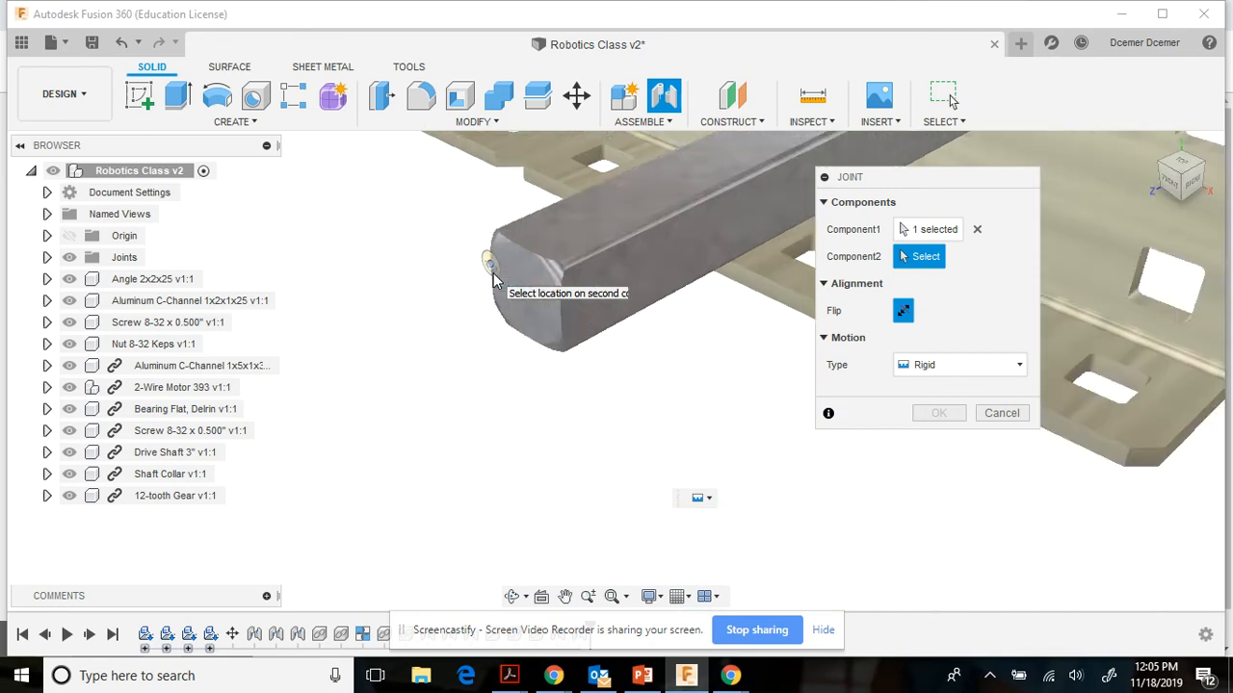
click(535, 283)
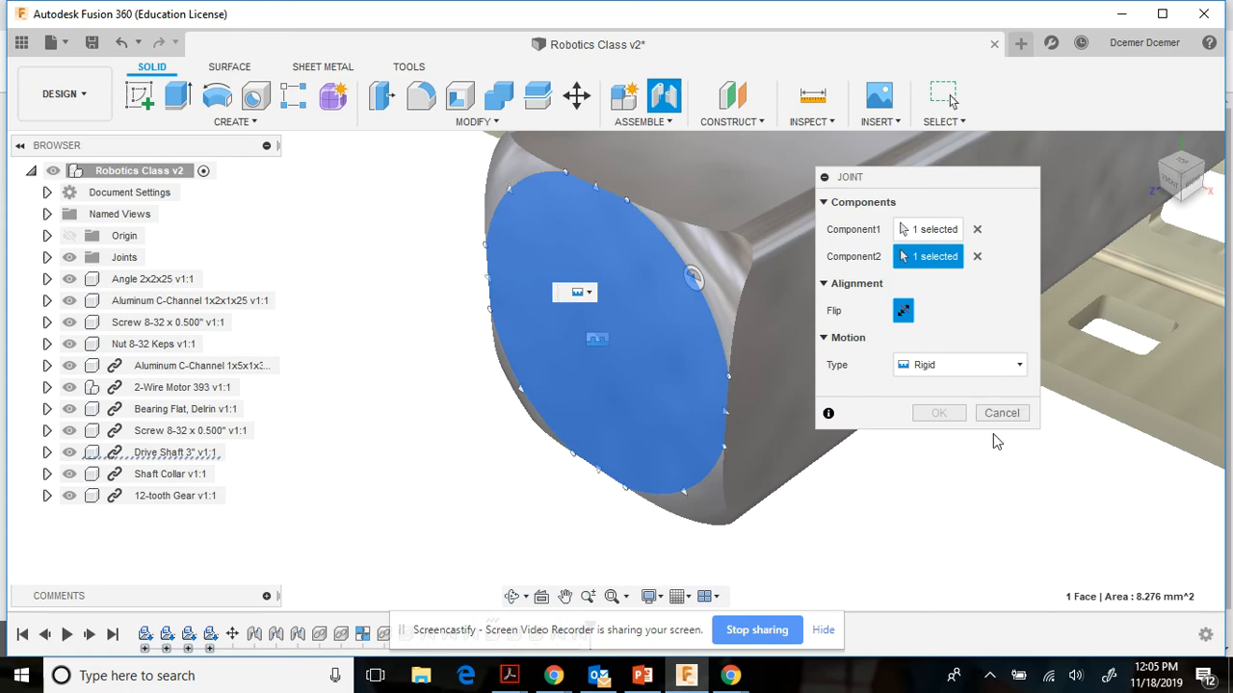
scroll(948, 535, down, 6)
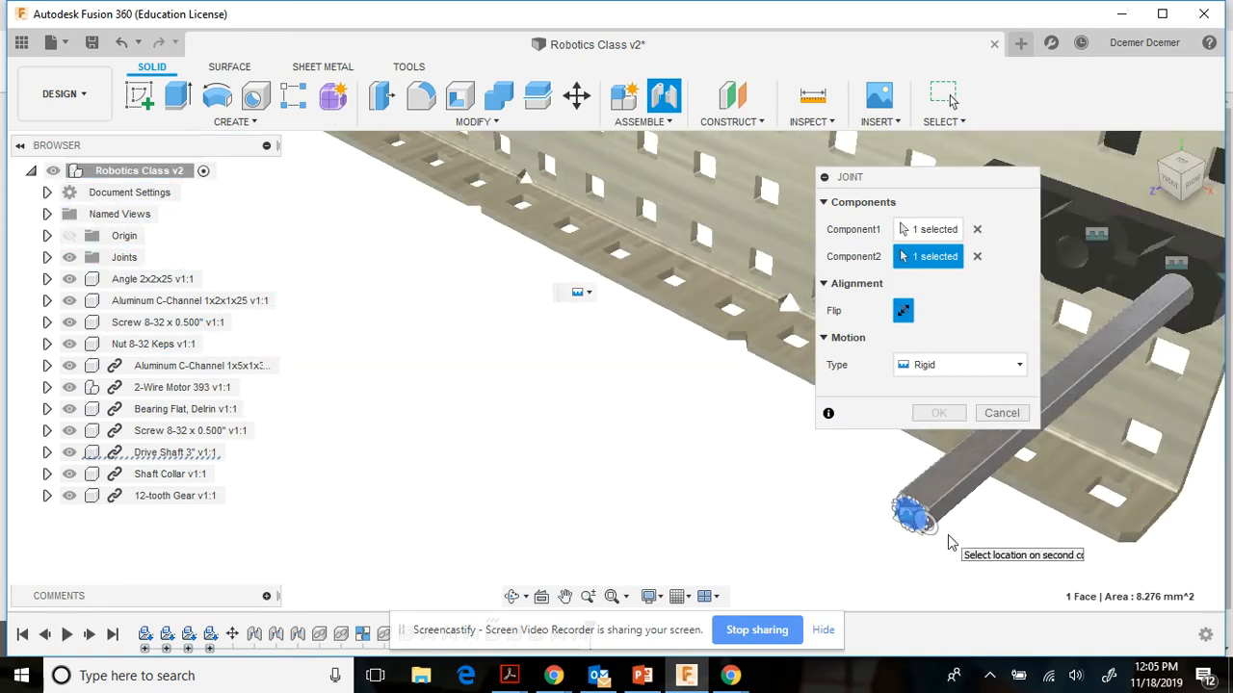
scroll(948, 534, down, 4)
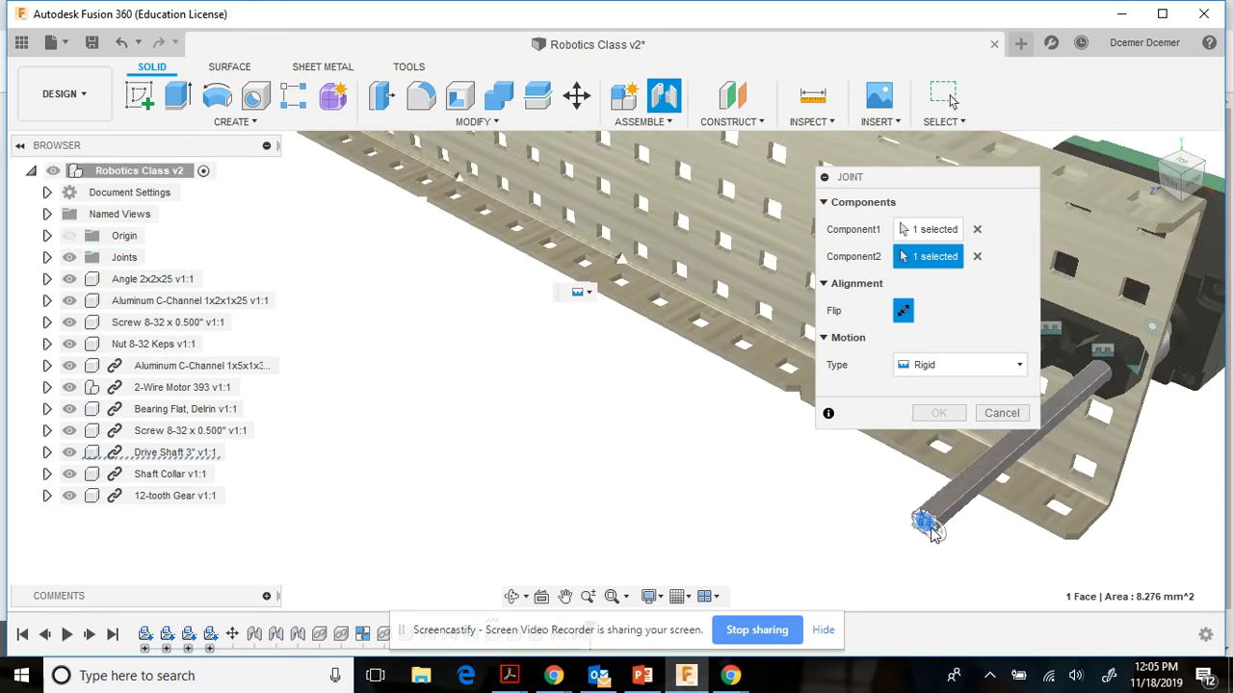
click(927, 532)
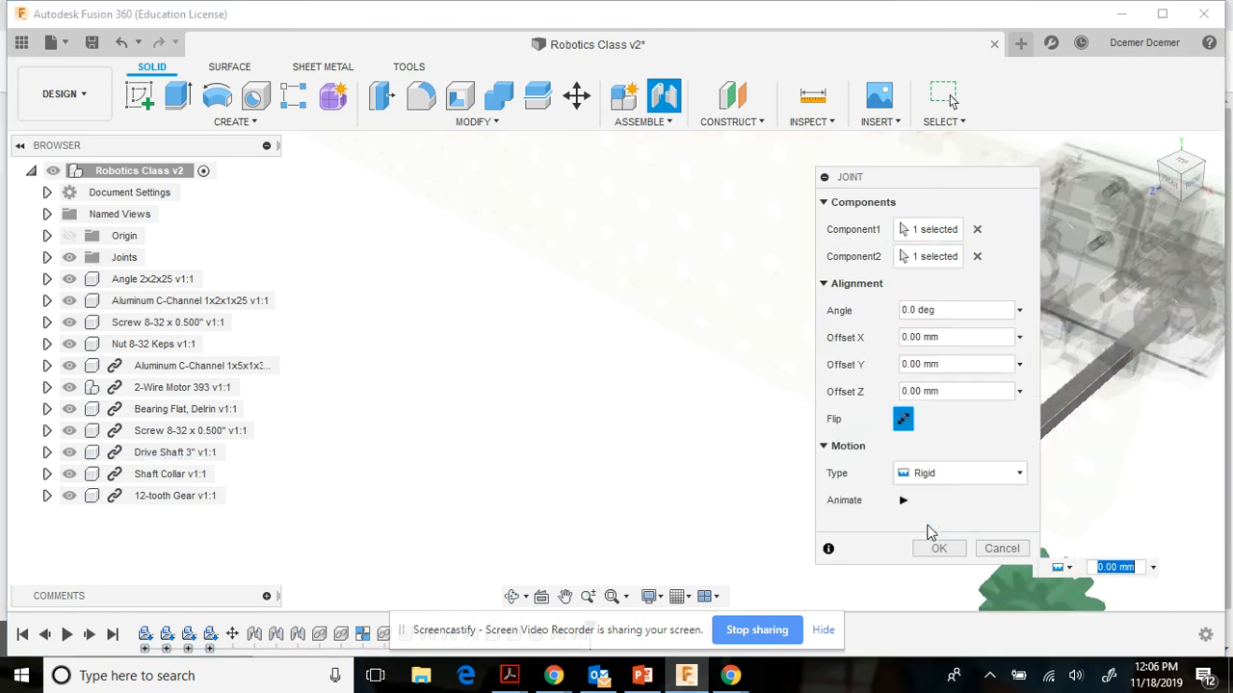
drag(947, 177, 611, 158)
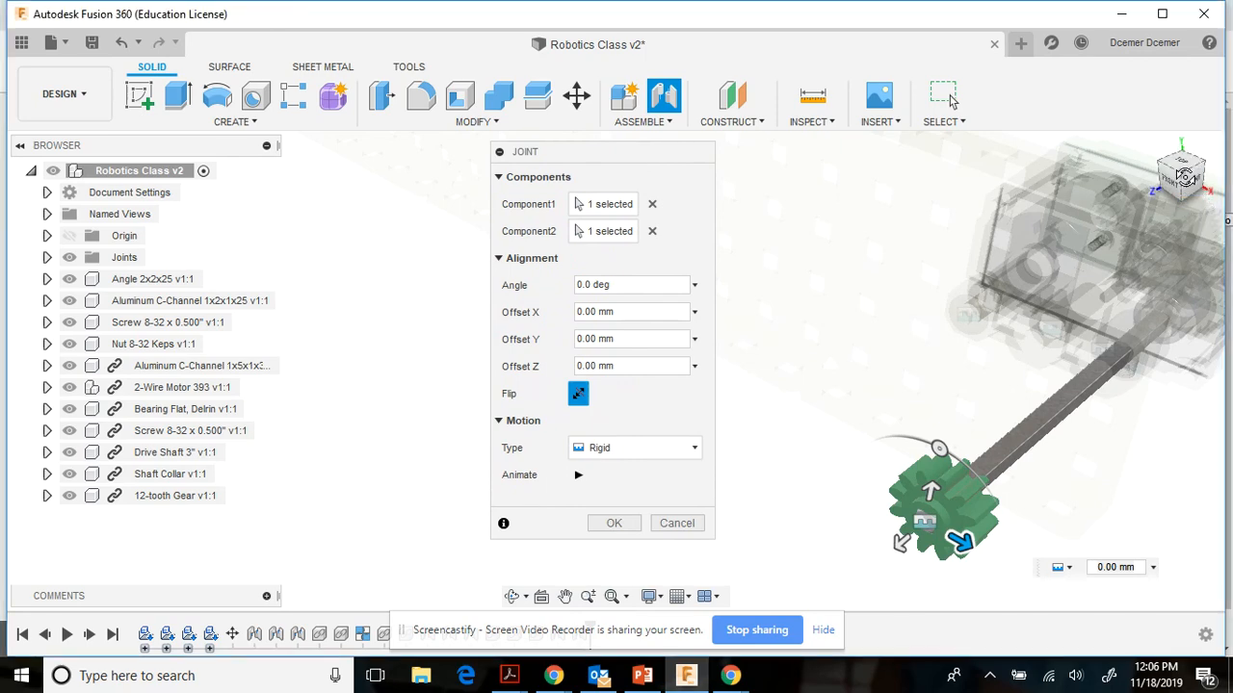
- Slide the gear along the shaft to a Z offset of about -44 mm, against the bearing flat, and accept the joint
drag(1186, 176, 1173, 176)
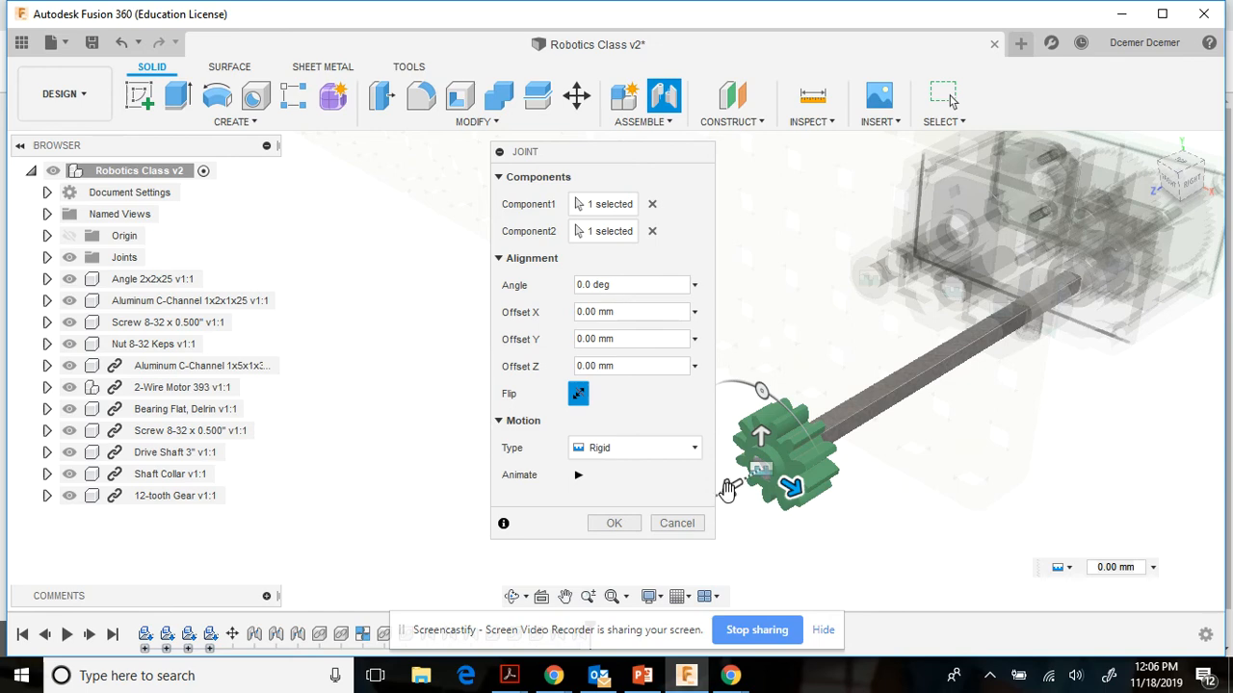
drag(732, 486, 950, 384)
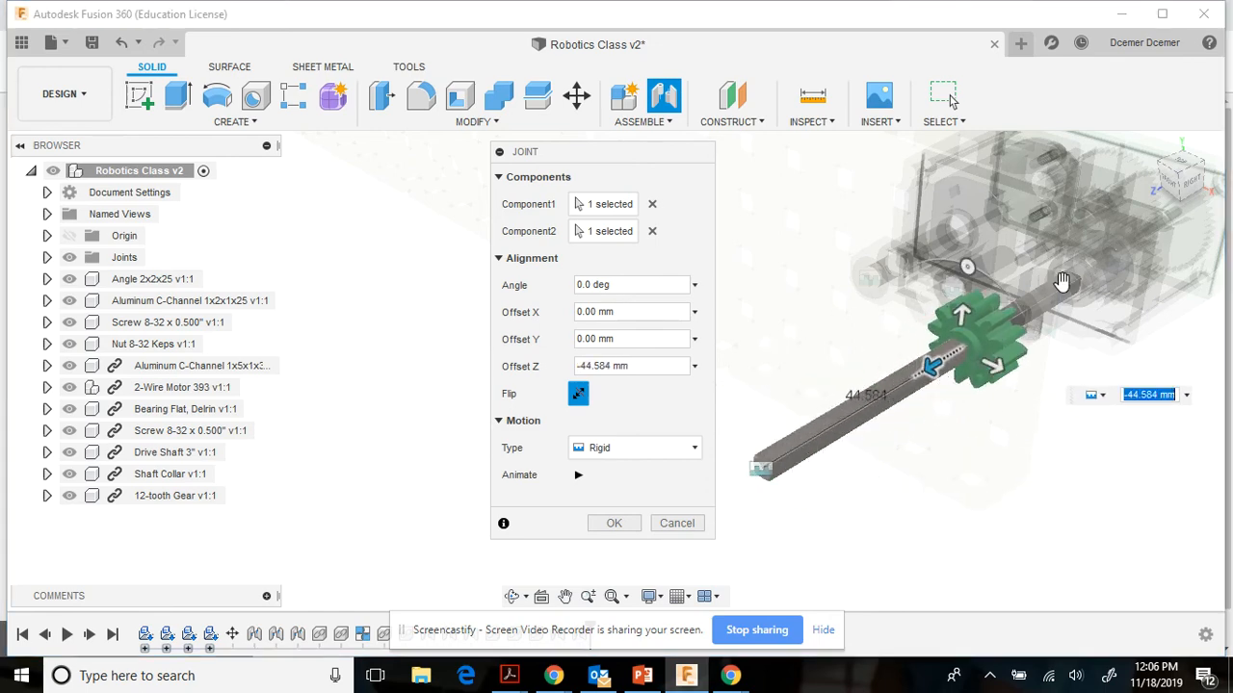
click(1191, 183)
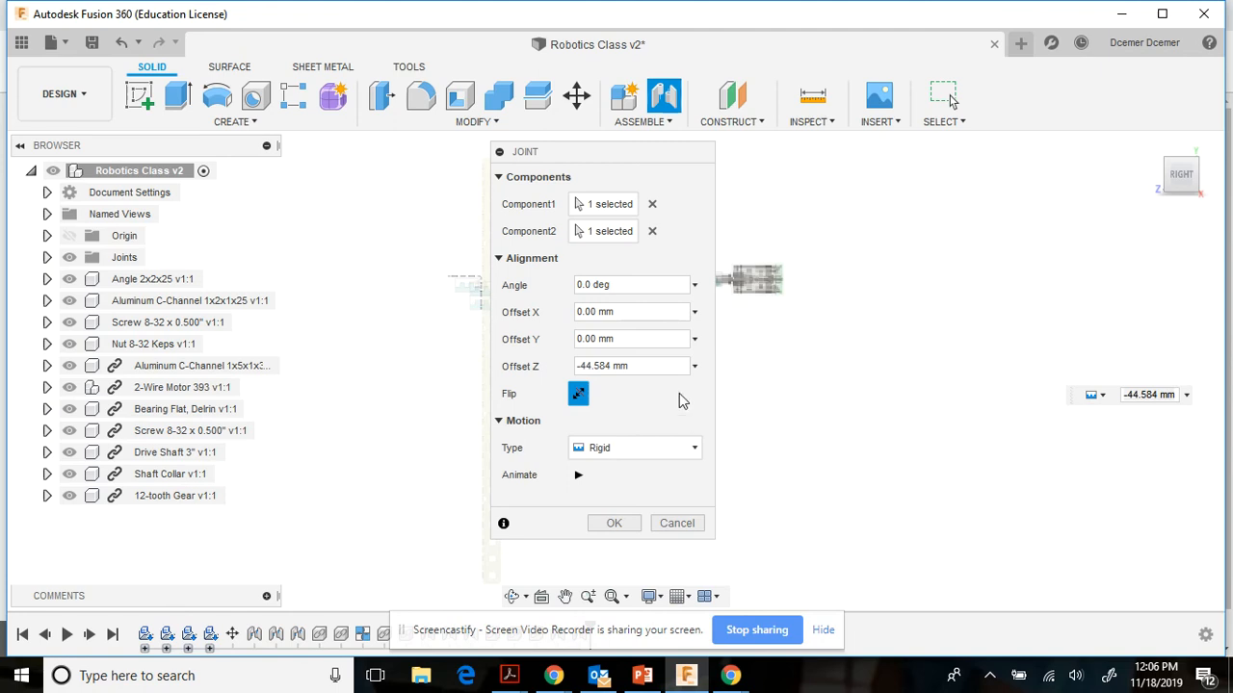
drag(622, 157, 375, 182)
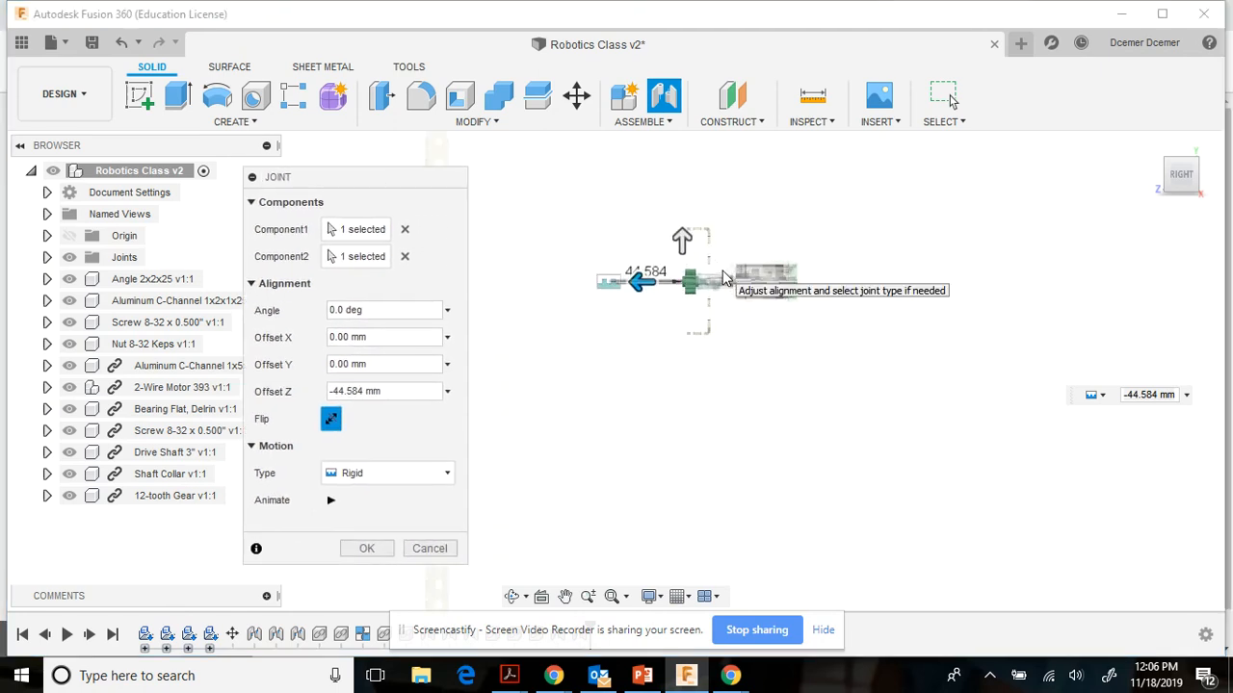
scroll(693, 279, up, 1)
scroll(698, 277, up, 1)
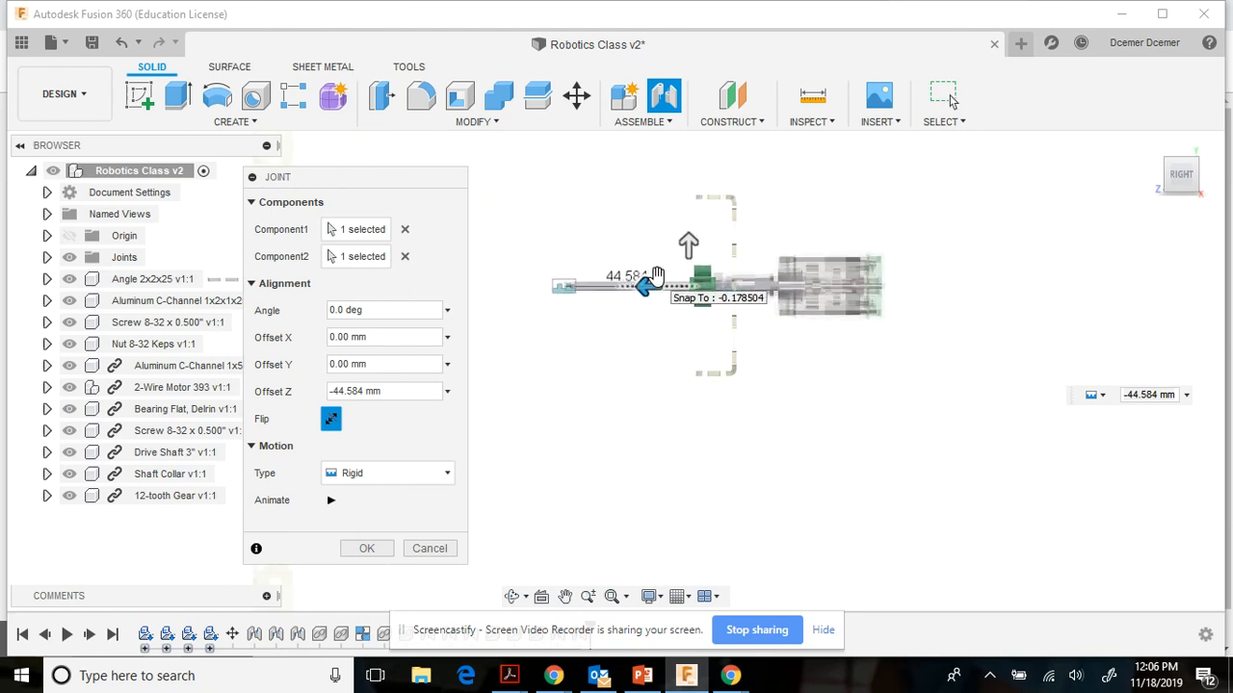
scroll(717, 274, up, 2)
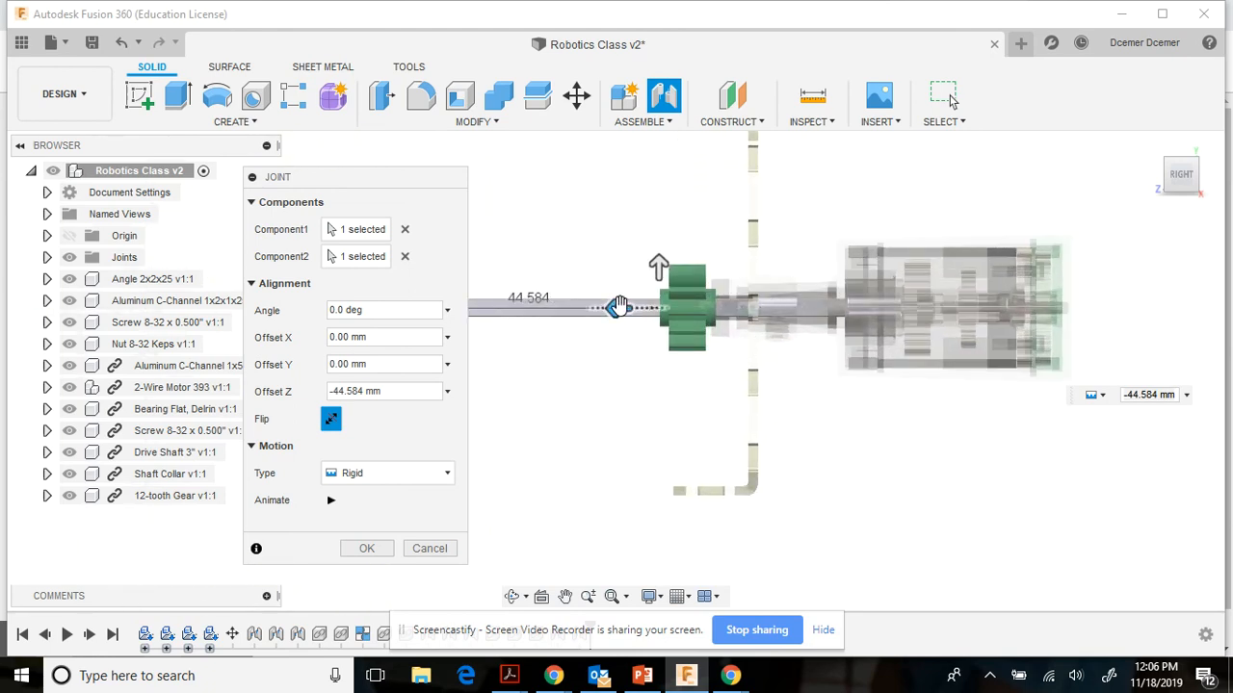
drag(621, 308, 616, 308)
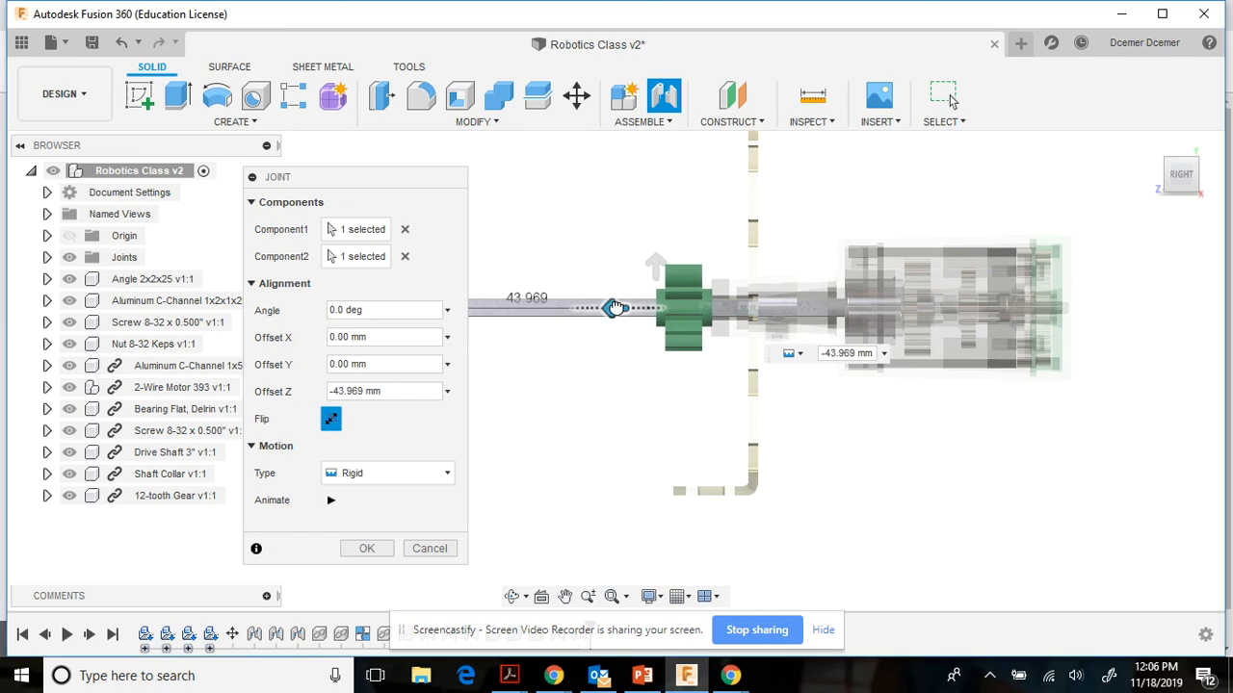
key(Return)
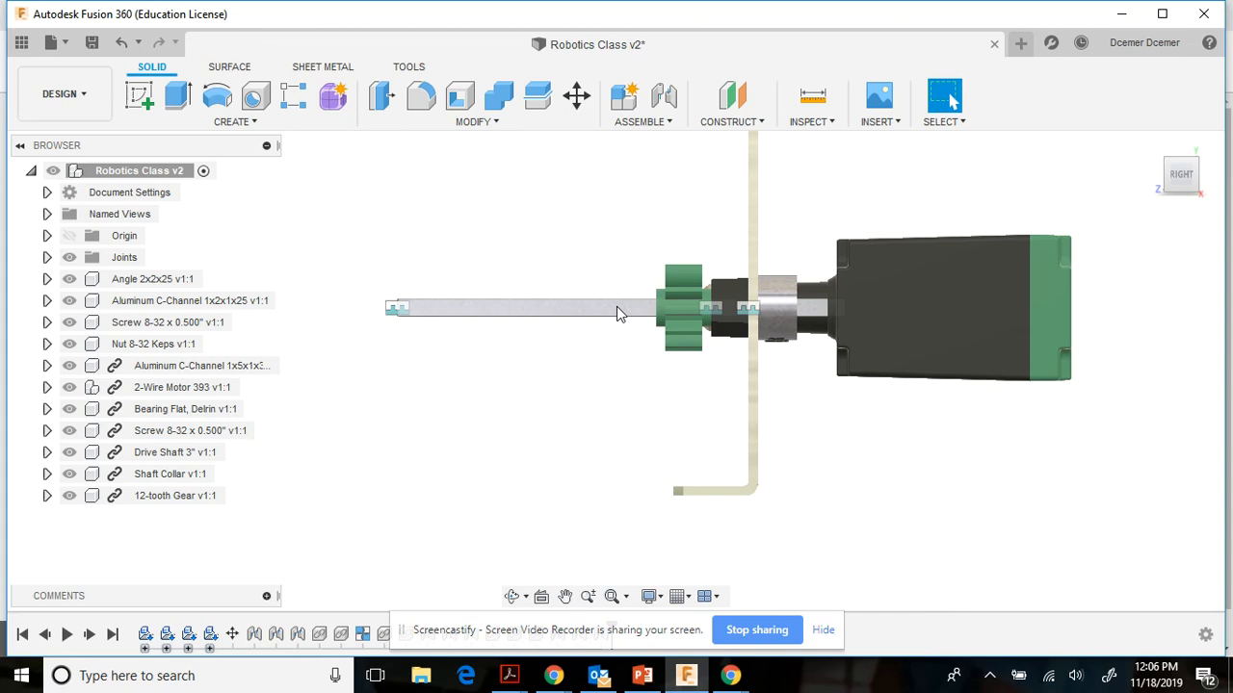
- Return to the home view and inspect the gear and shaft collar mounted on the drive shaft near the motor
click(1170, 172)
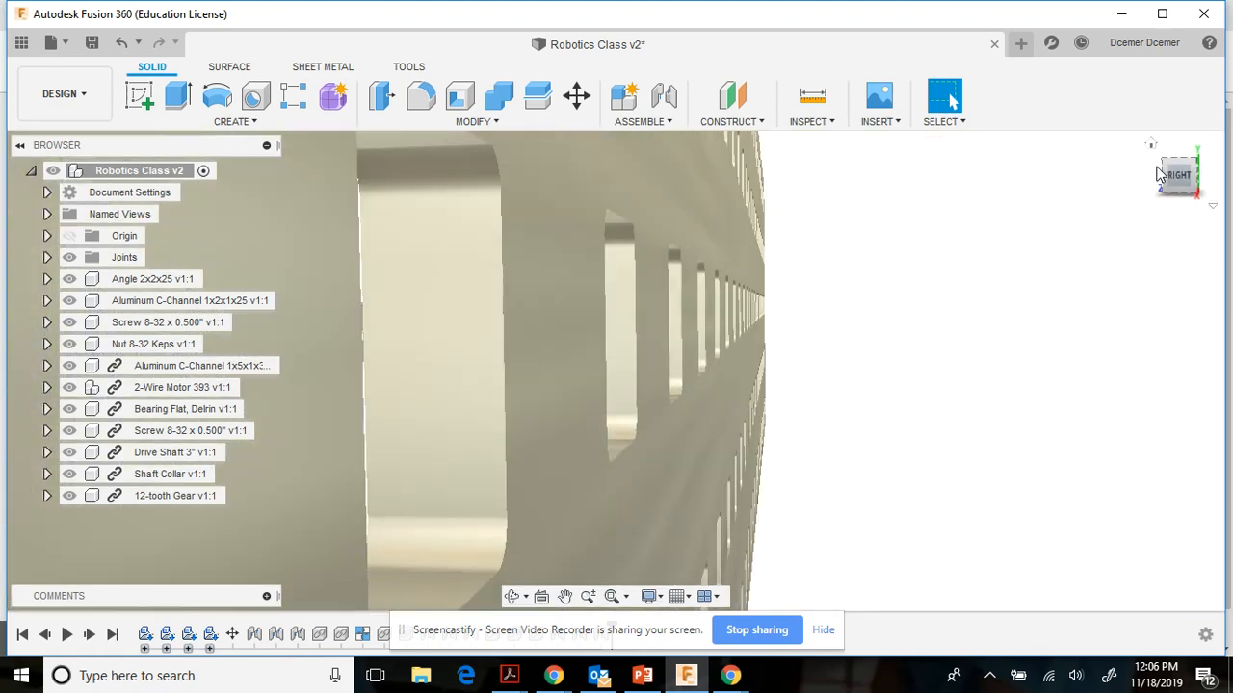
click(1151, 144)
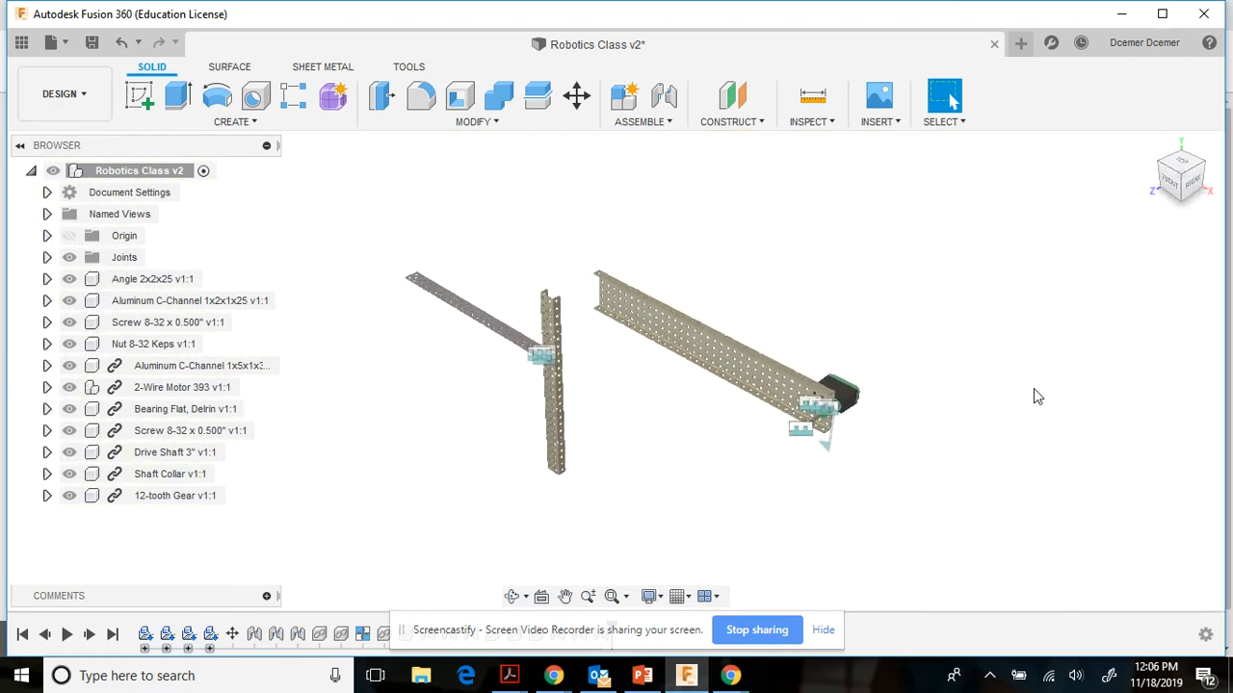
scroll(890, 443, up, 5)
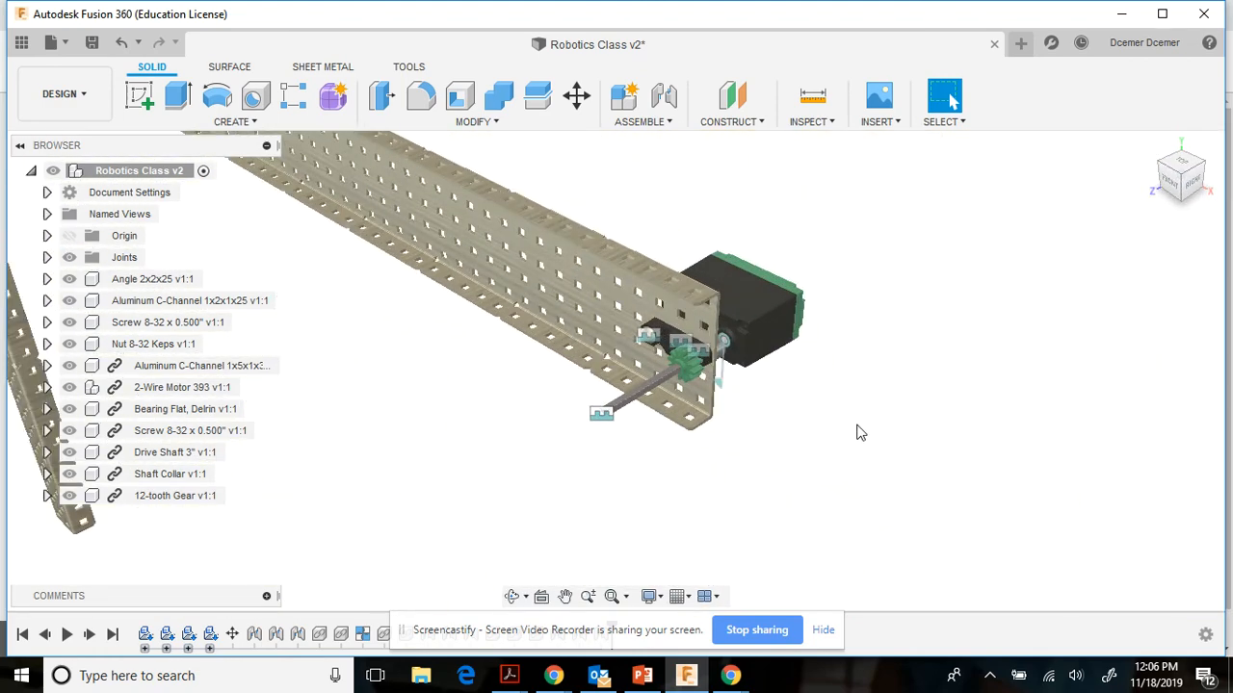
scroll(790, 411, up, 5)
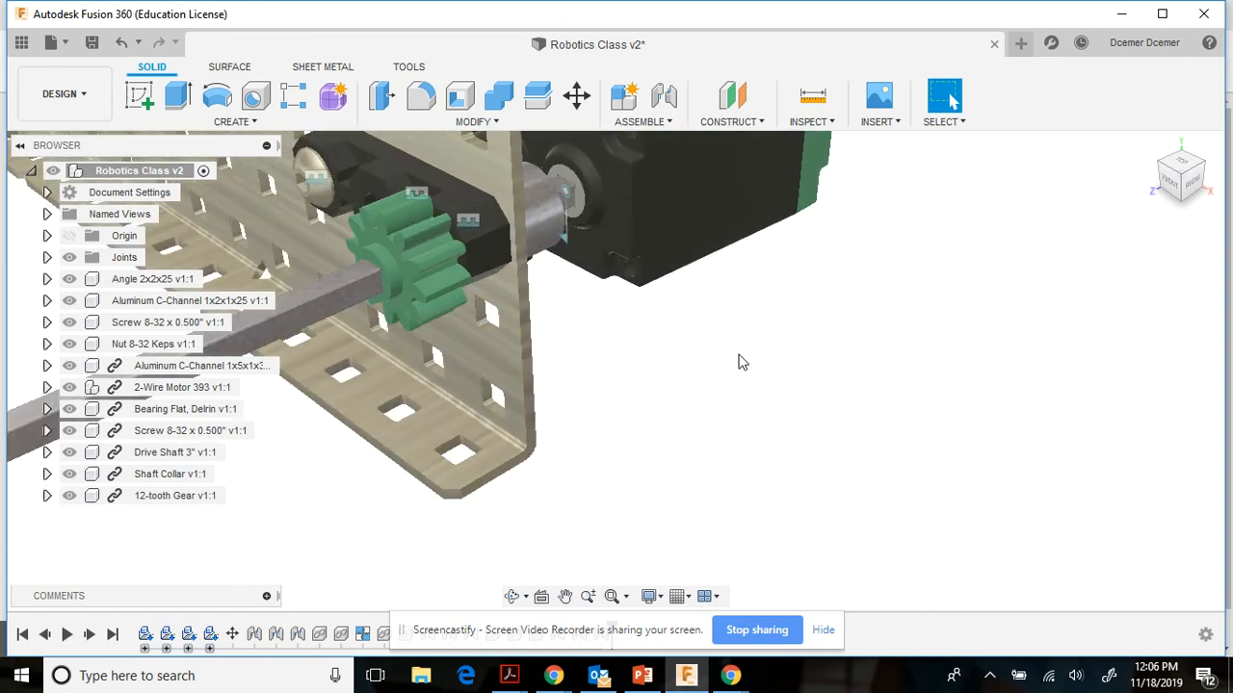